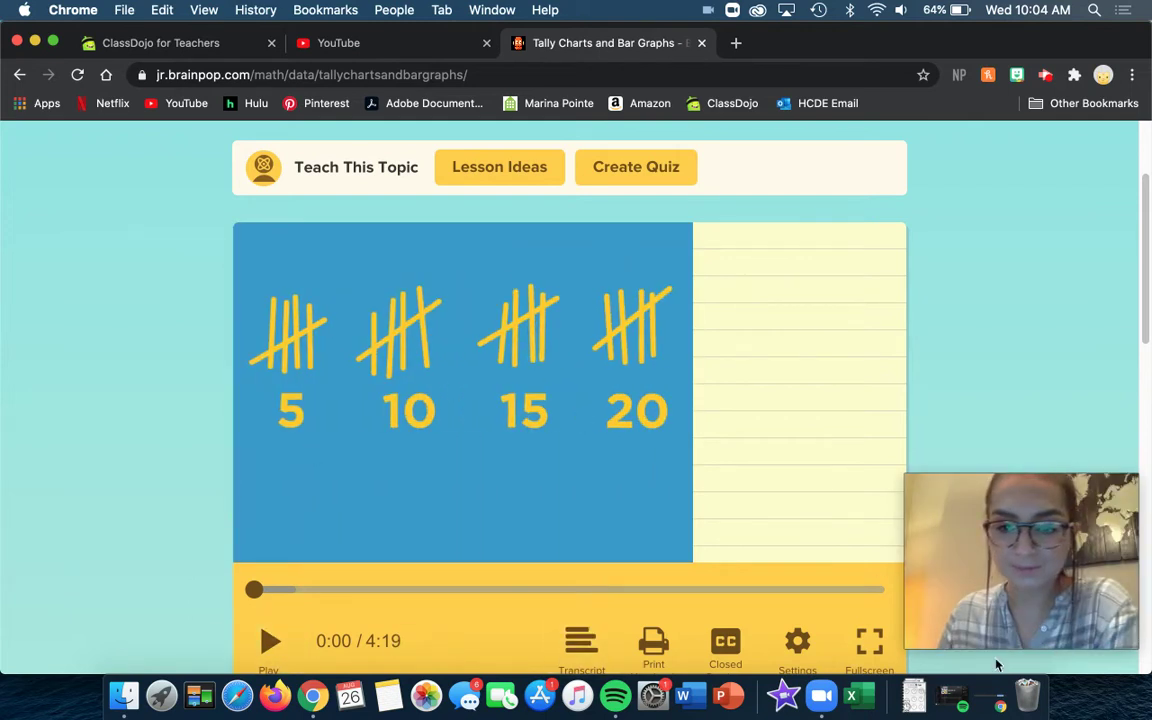
# Play the Tally Charts and Bar Graphs movie in full screen and raise the sound volume.
pyautogui.click(876, 648)
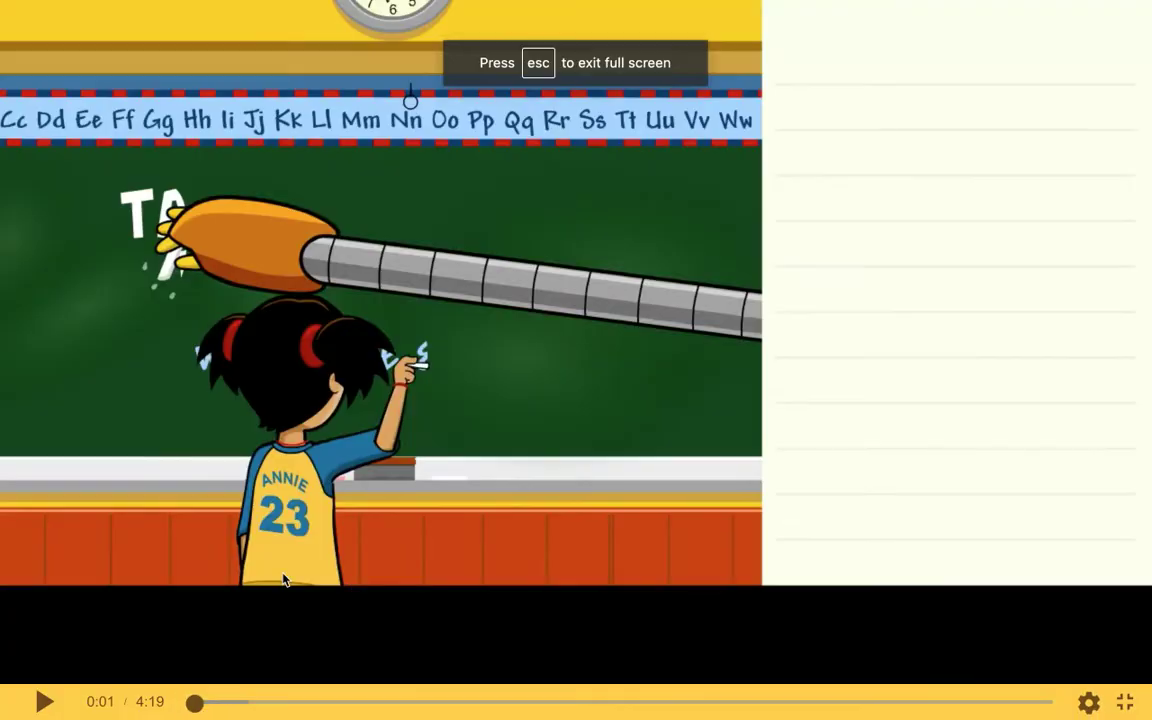
pyautogui.click(44, 703)
pyautogui.press('XF86AudioRaiseVolume')
pyautogui.press('XF86AudioRaiseVolume')
pyautogui.press('XF86AudioRaiseVolume')
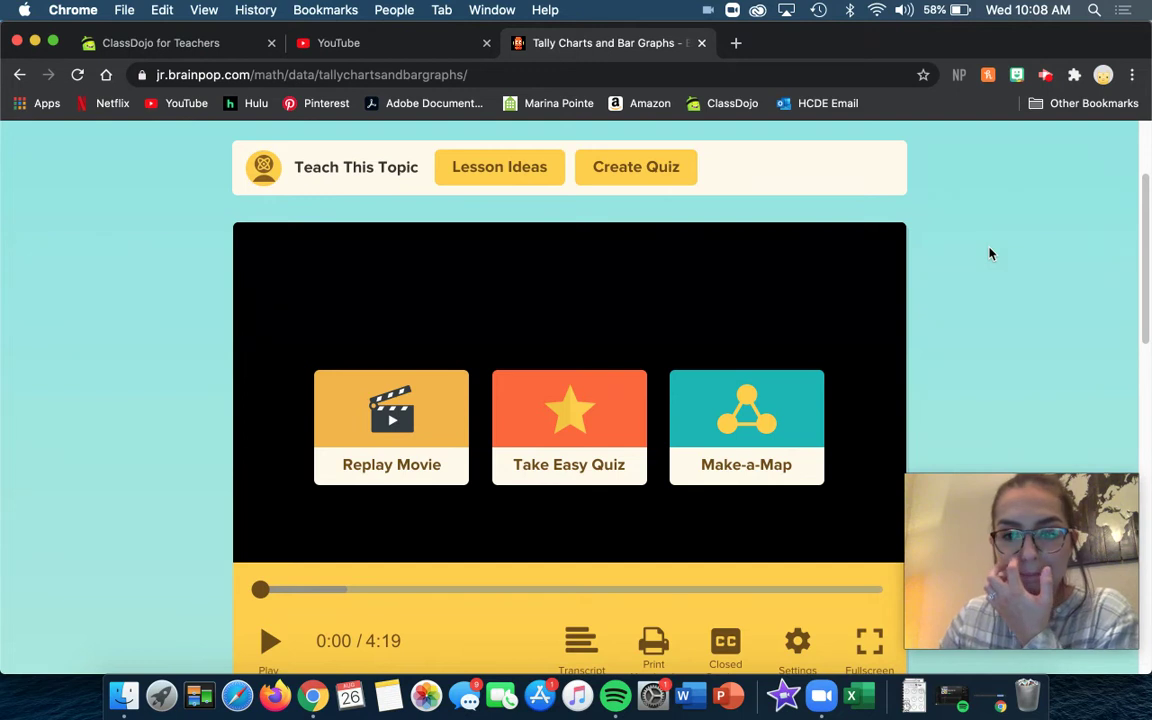
pyautogui.scroll(-2, 990, 254)
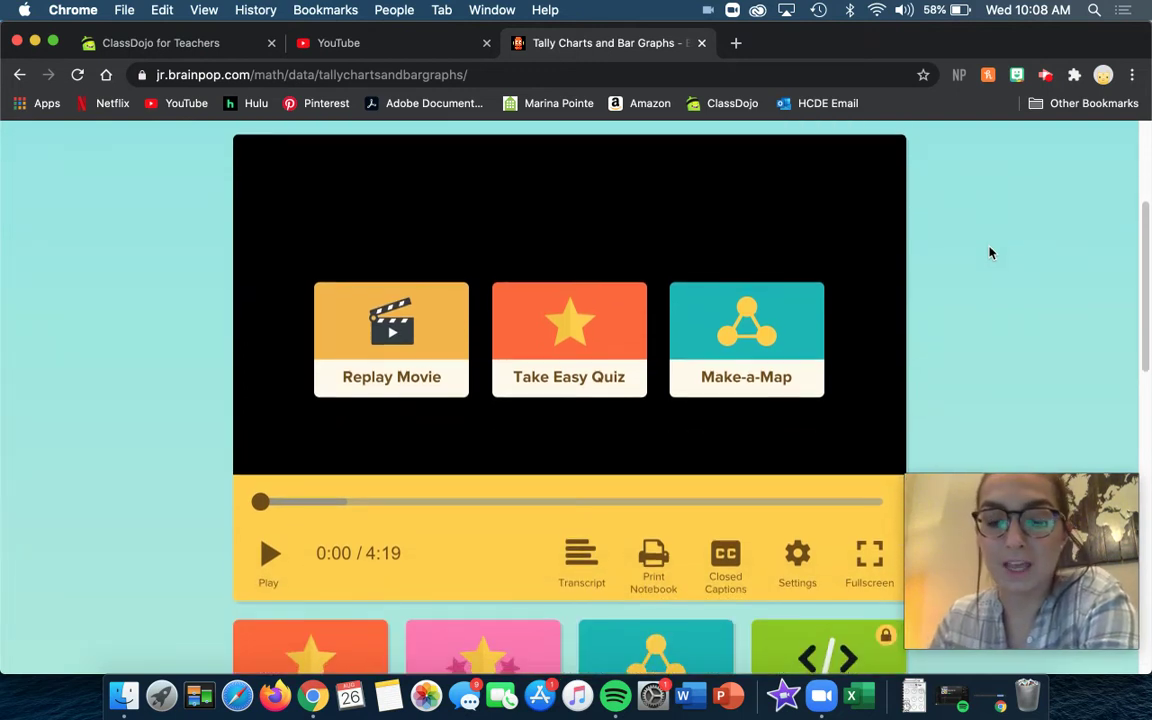
pyautogui.scroll(1, 990, 253)
pyautogui.scroll(-1, 981, 259)
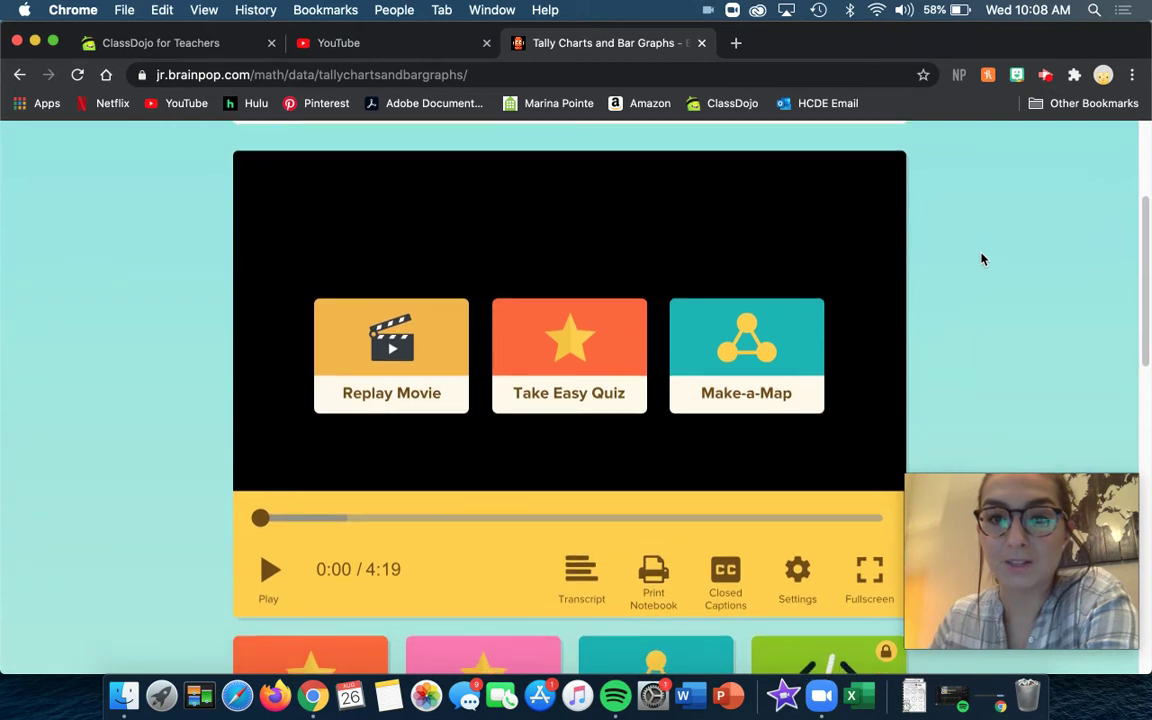
pyautogui.scroll(-1, 980, 262)
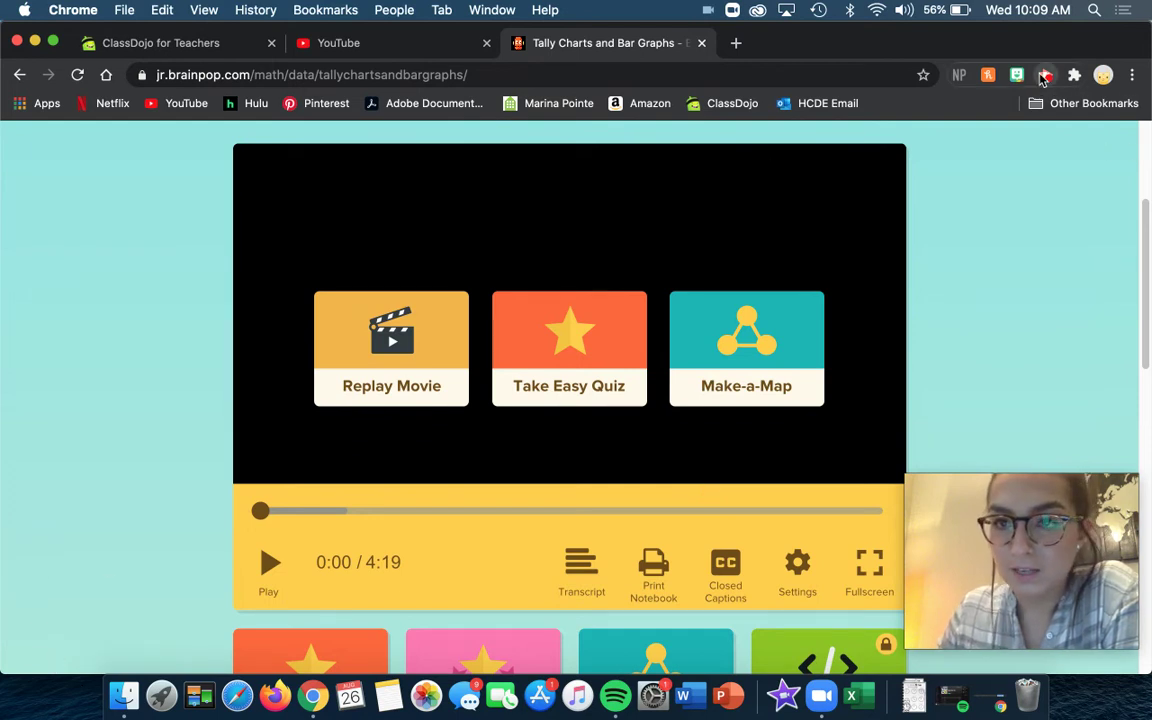
pyautogui.click(1045, 77)
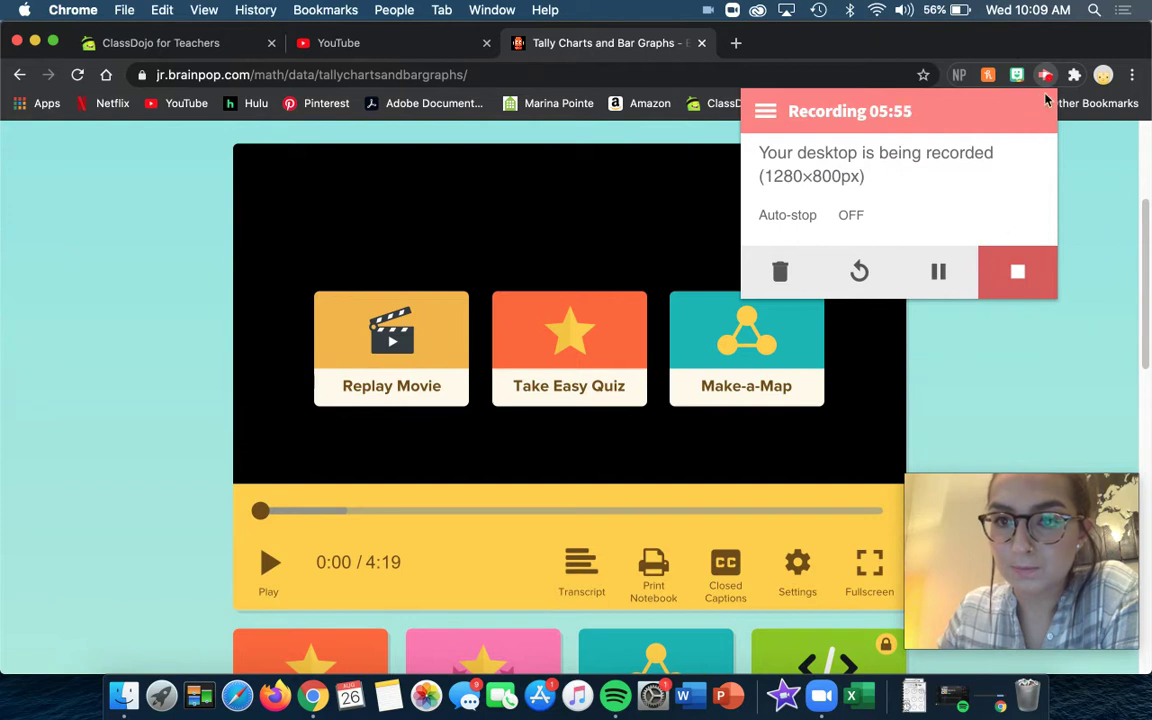
pyautogui.click(1047, 77)
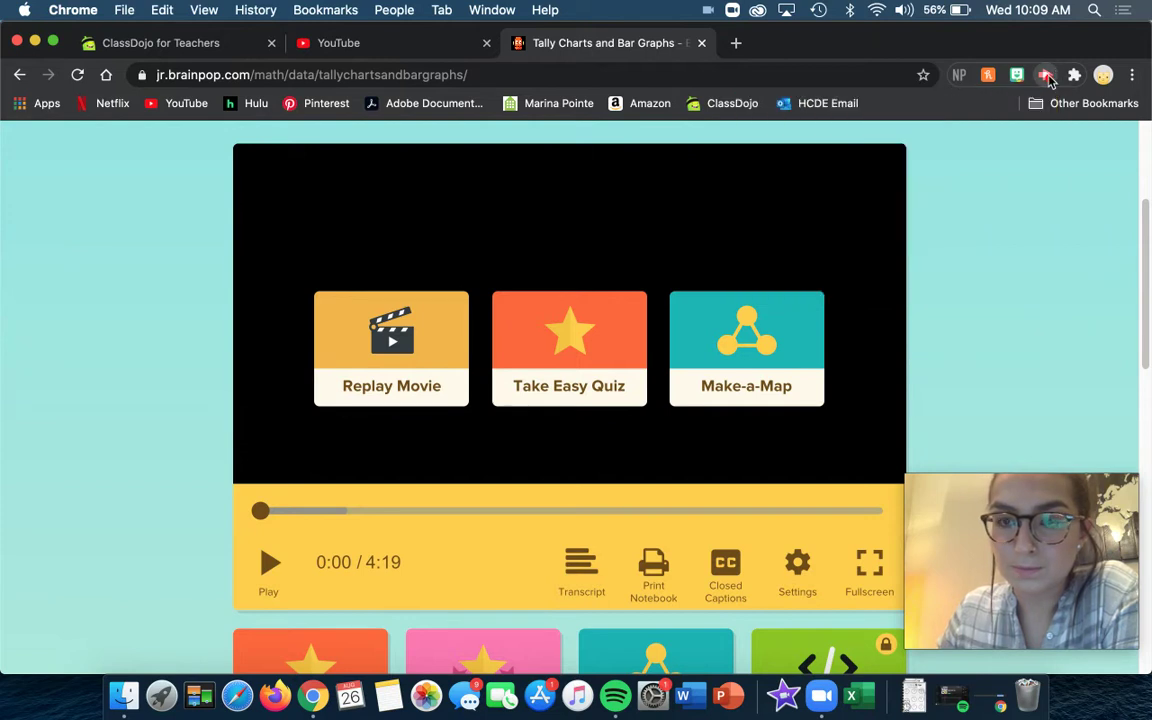
pyautogui.click(1045, 76)
pyautogui.click(949, 283)
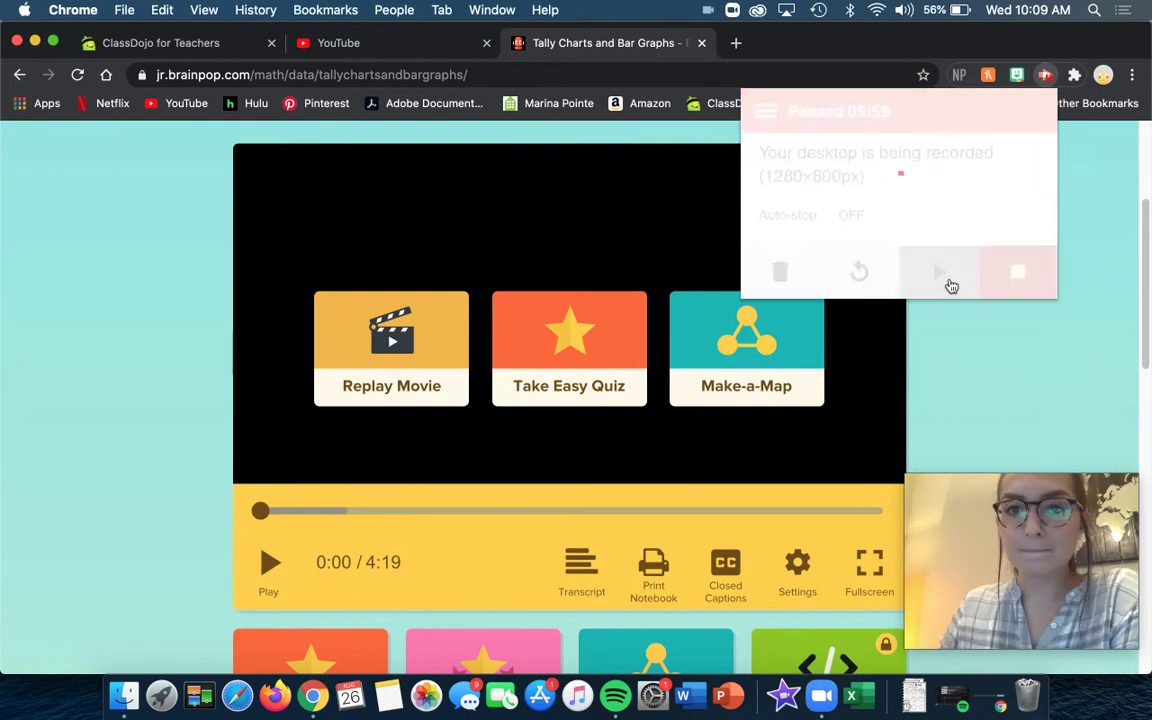
pyautogui.click(951, 285)
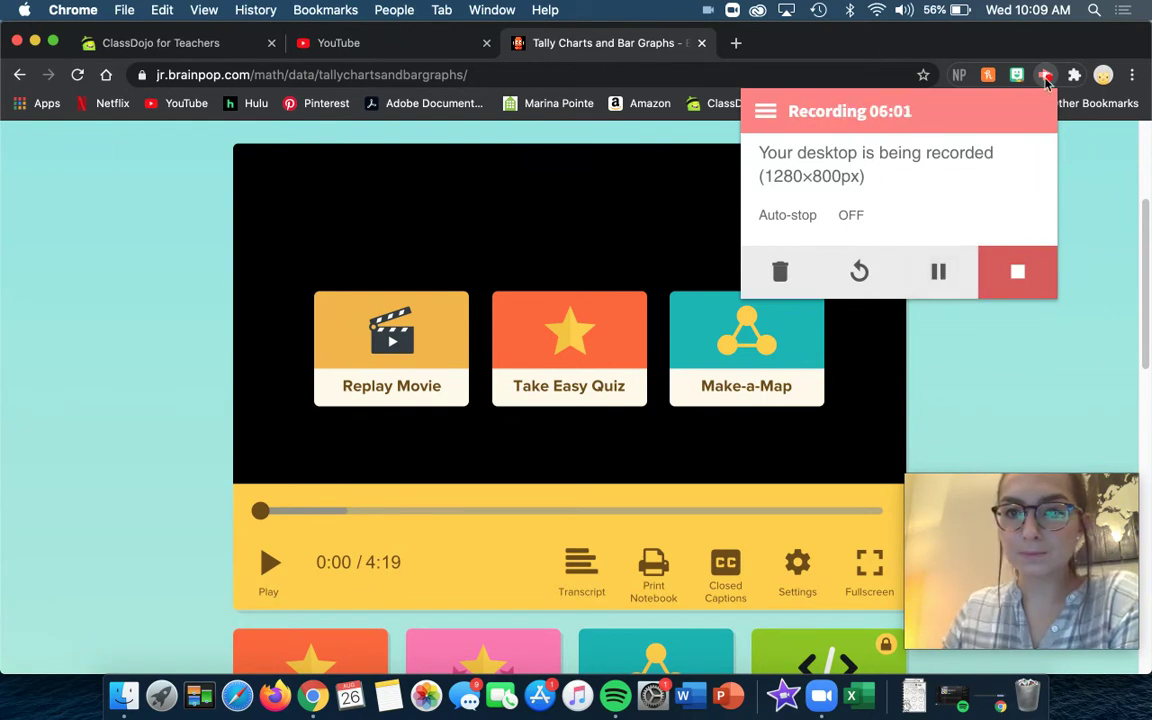
pyautogui.click(1047, 77)
# Close the floating webcam preview covering the movie page.
pyautogui.moveTo(990, 509)
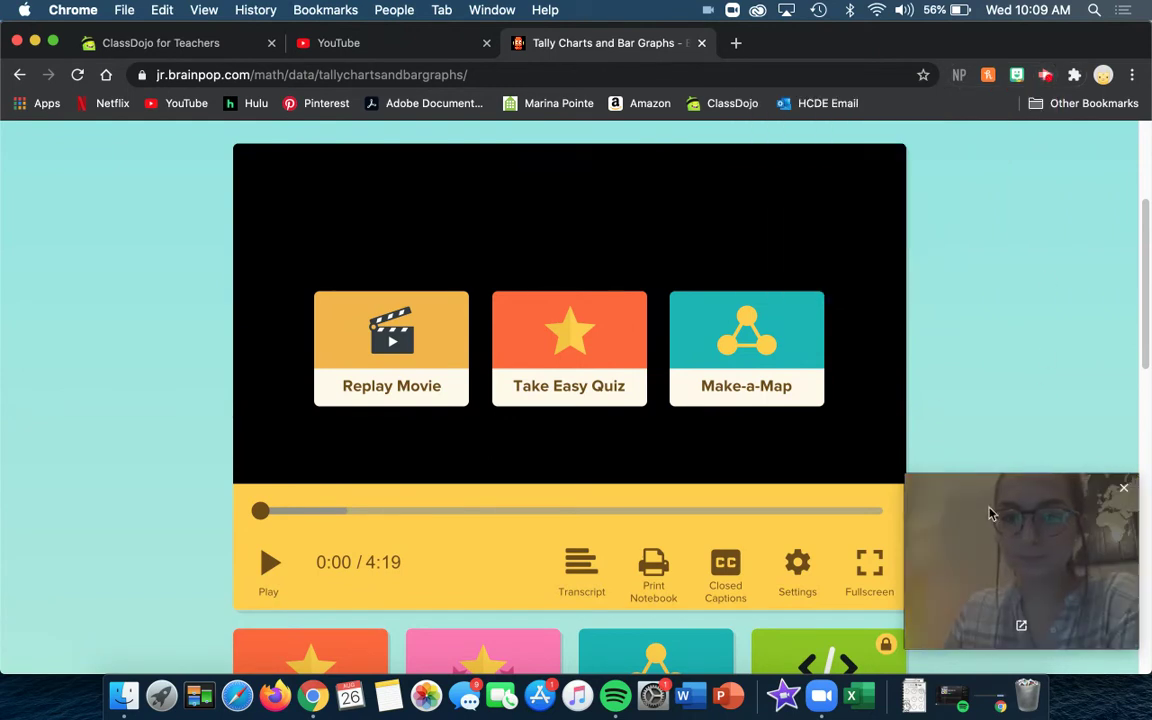
pyautogui.click(1022, 628)
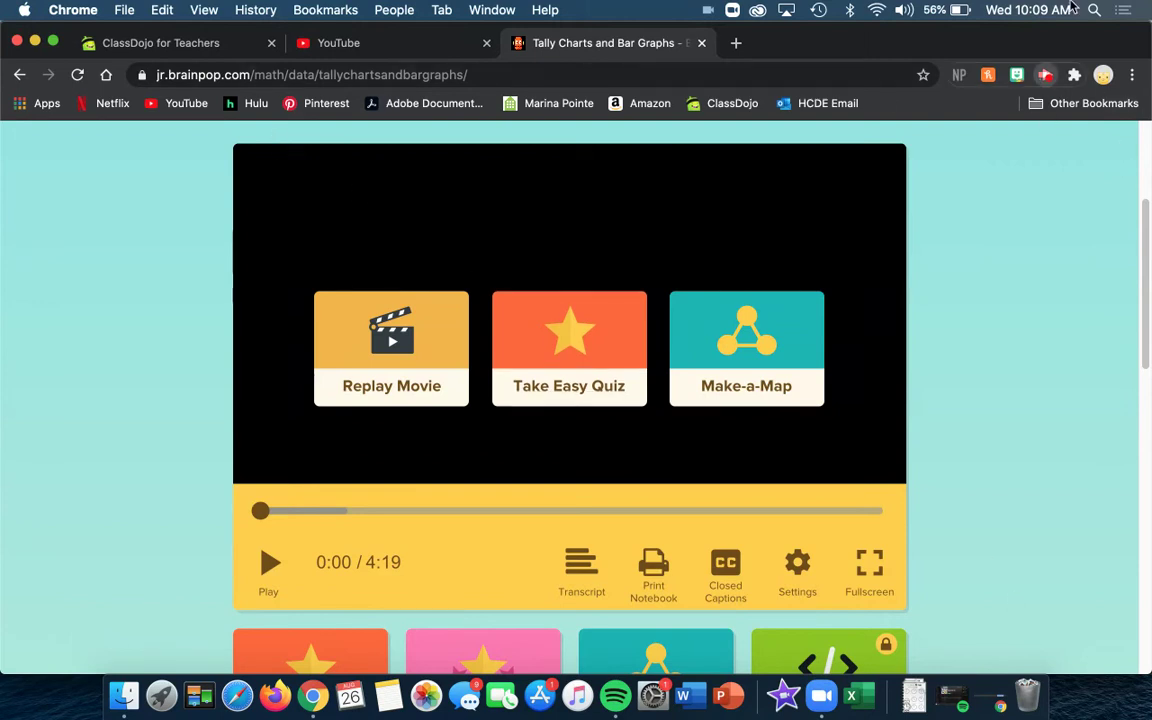
pyautogui.click(1045, 75)
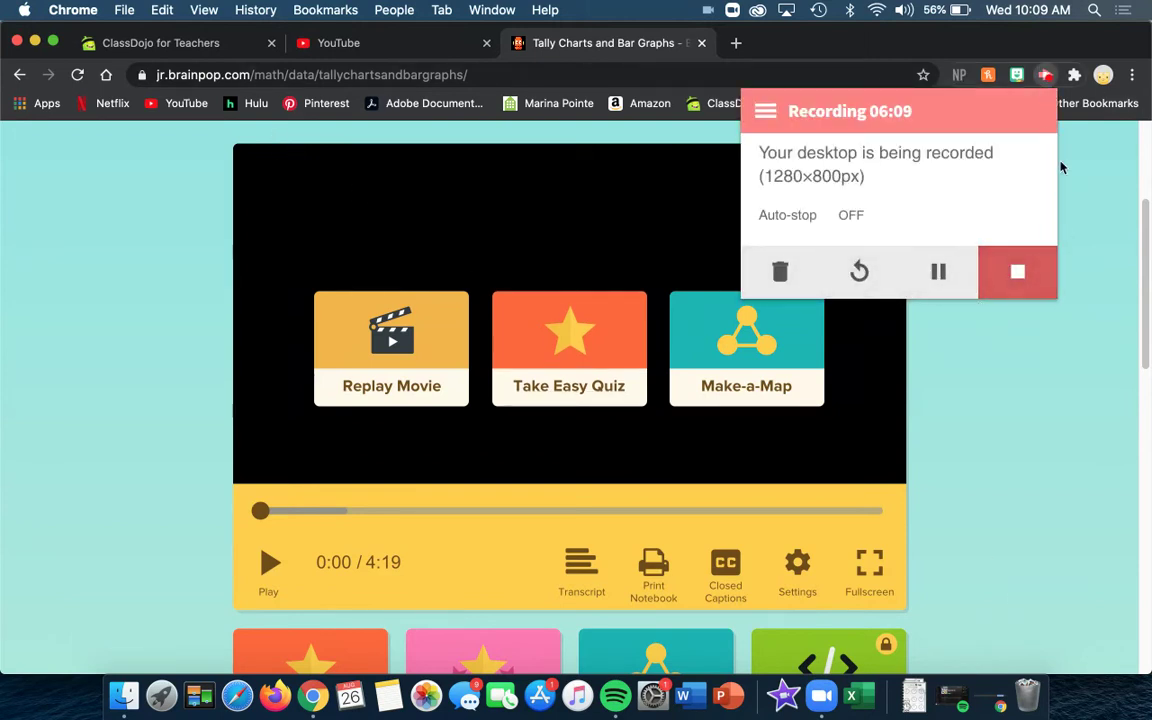
pyautogui.click(945, 72)
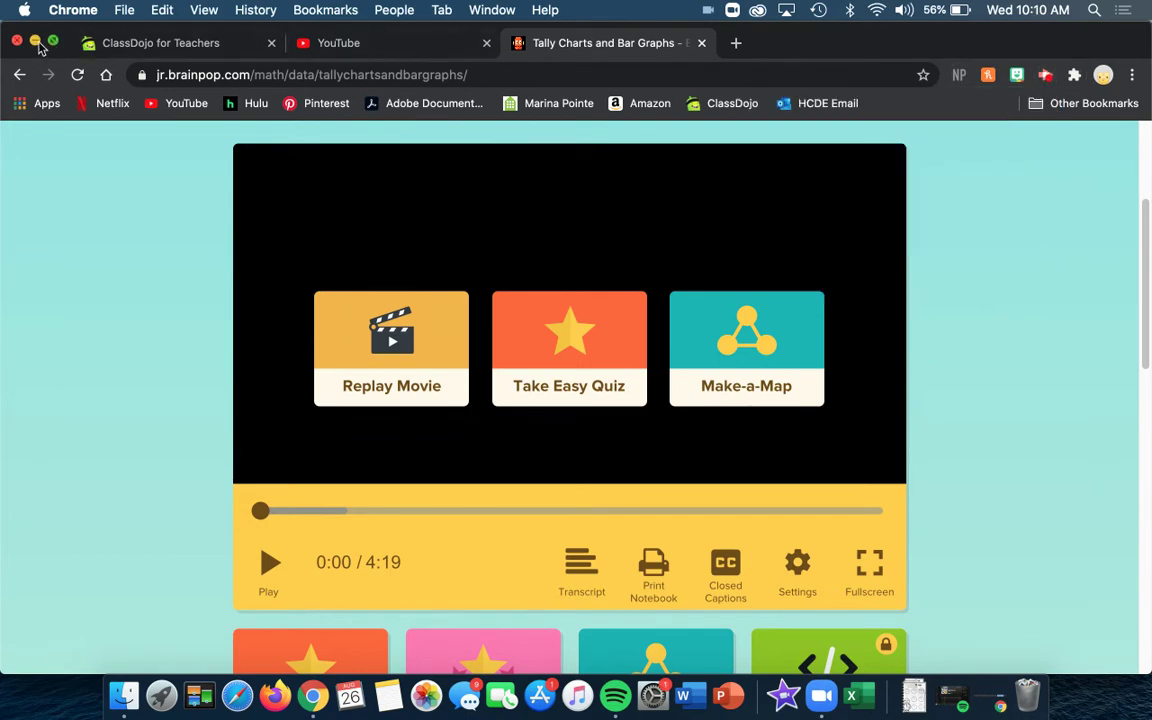
pyautogui.click(35, 42)
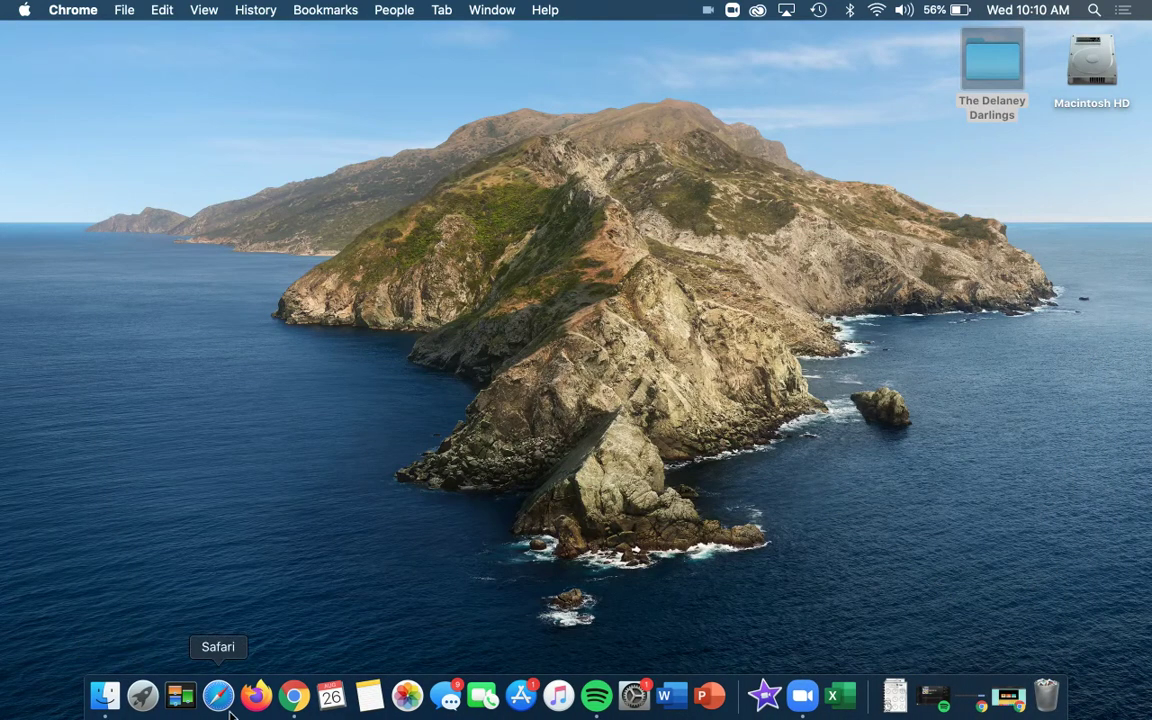
pyautogui.click(295, 697)
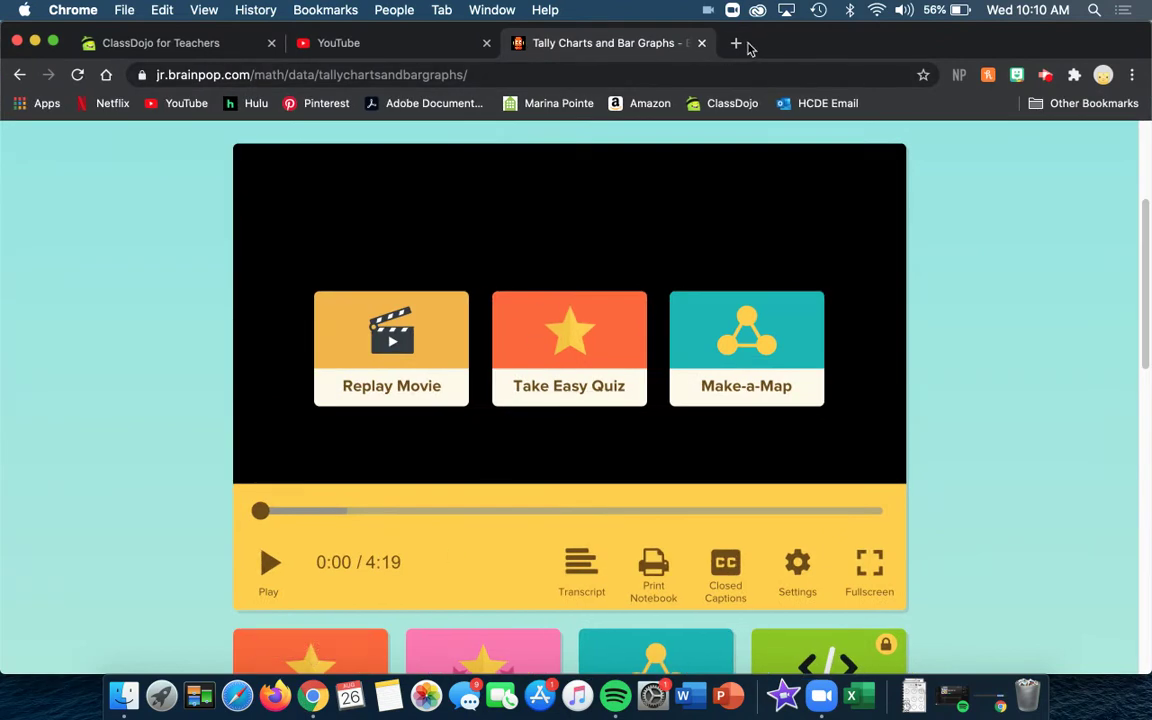
# Search the web for "draw" in a new tab and open Sketchpad at sketch.io, dismissing its welcome dialog.
pyautogui.click(744, 44)
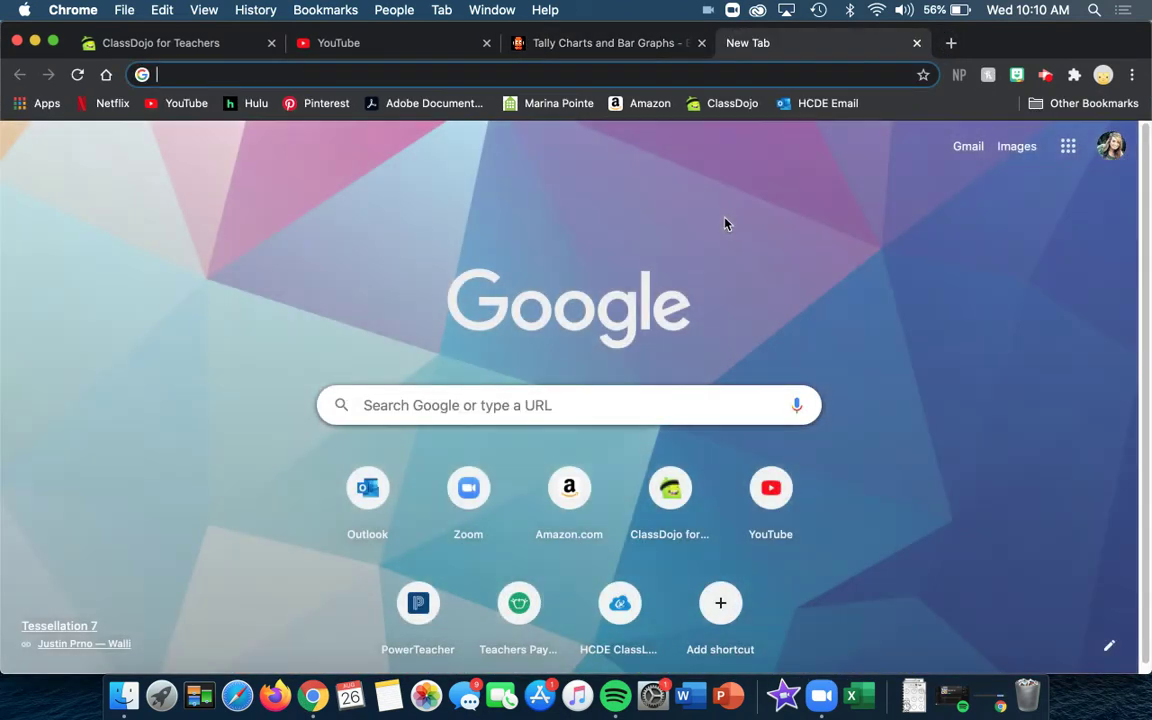
pyautogui.write('draw')
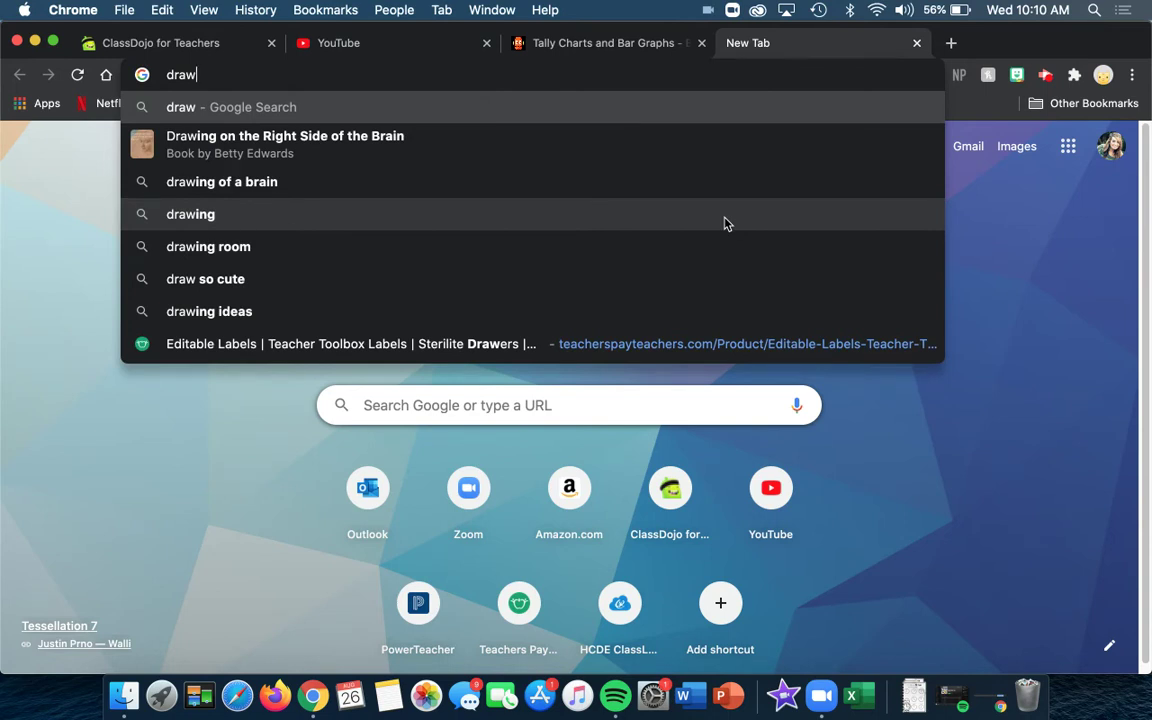
pyautogui.press('Return')
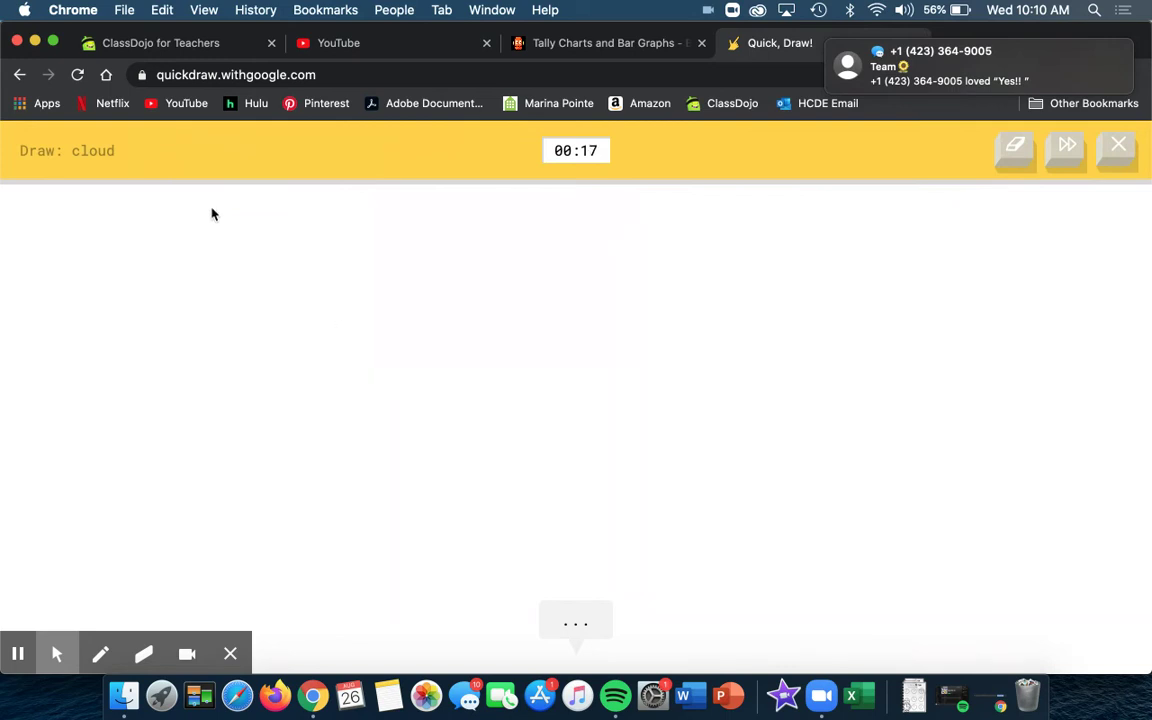
pyautogui.click(21, 76)
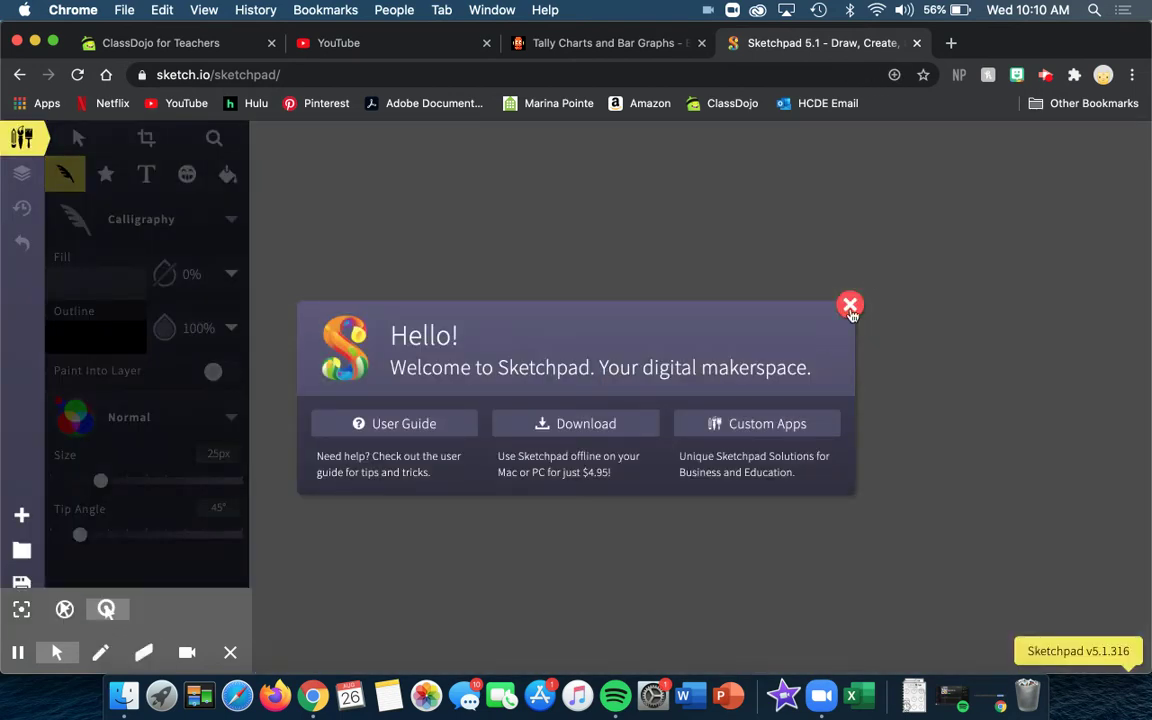
pyautogui.click(849, 306)
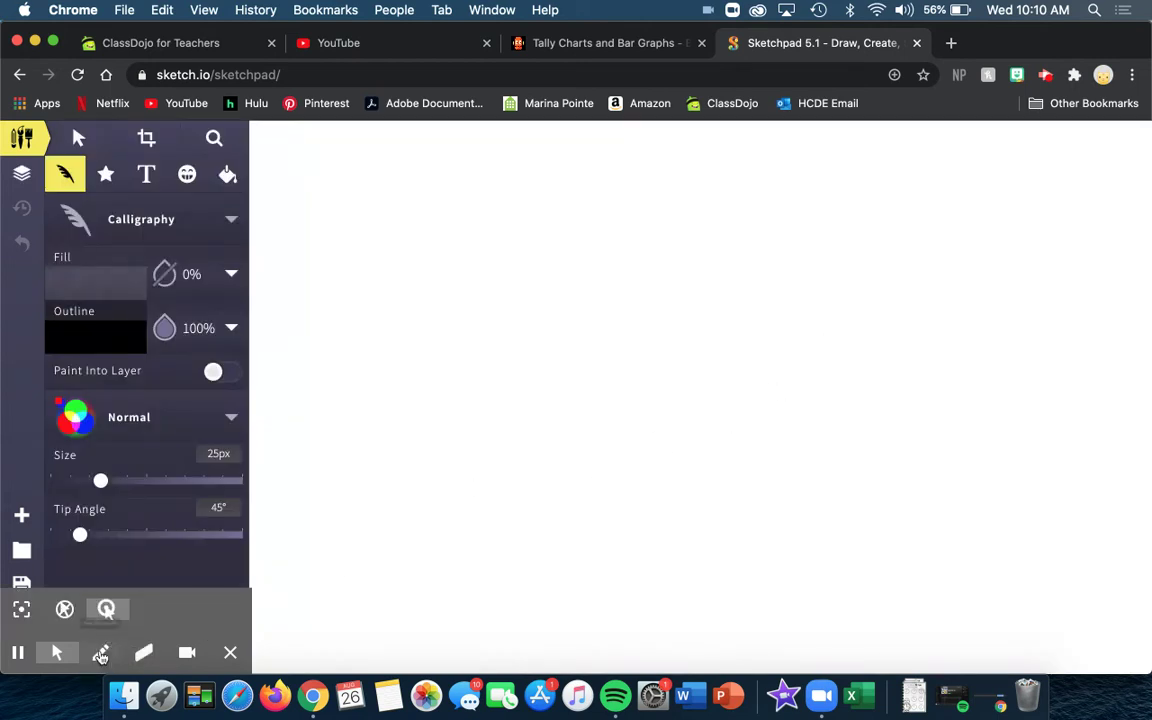
# Add the title text "Favorite Desert" in the Chewy font near the top of the blank canvas.
pyautogui.click(100, 652)
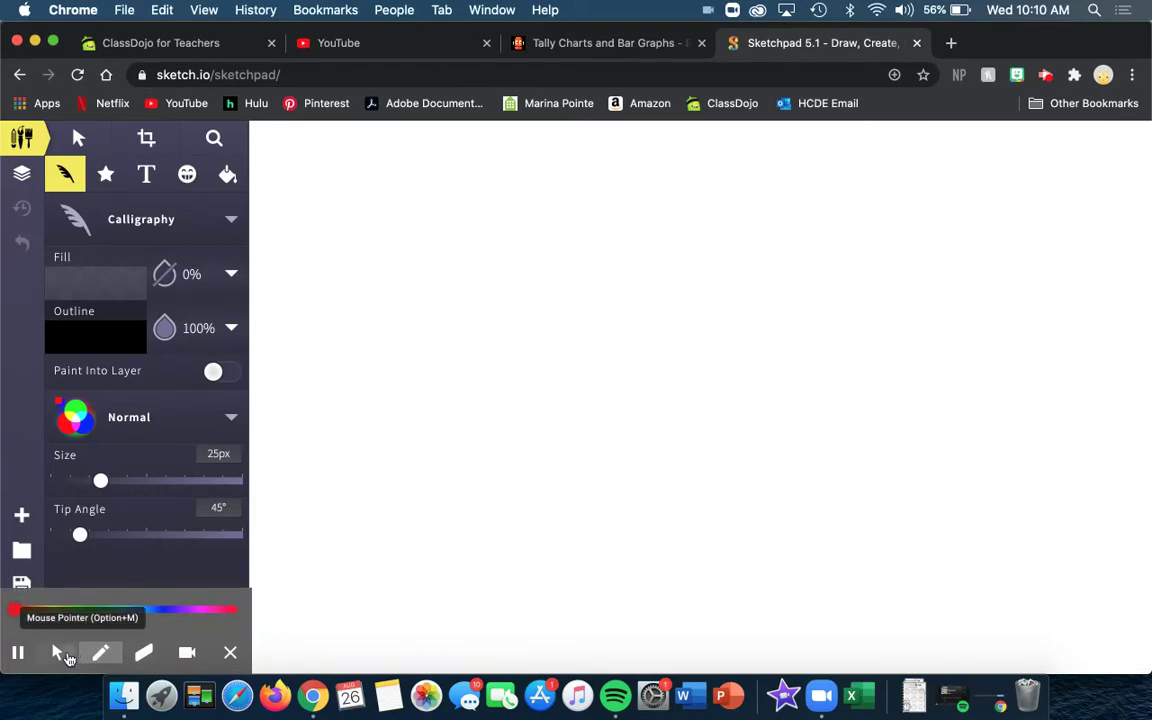
pyautogui.click(57, 652)
pyautogui.click(146, 174)
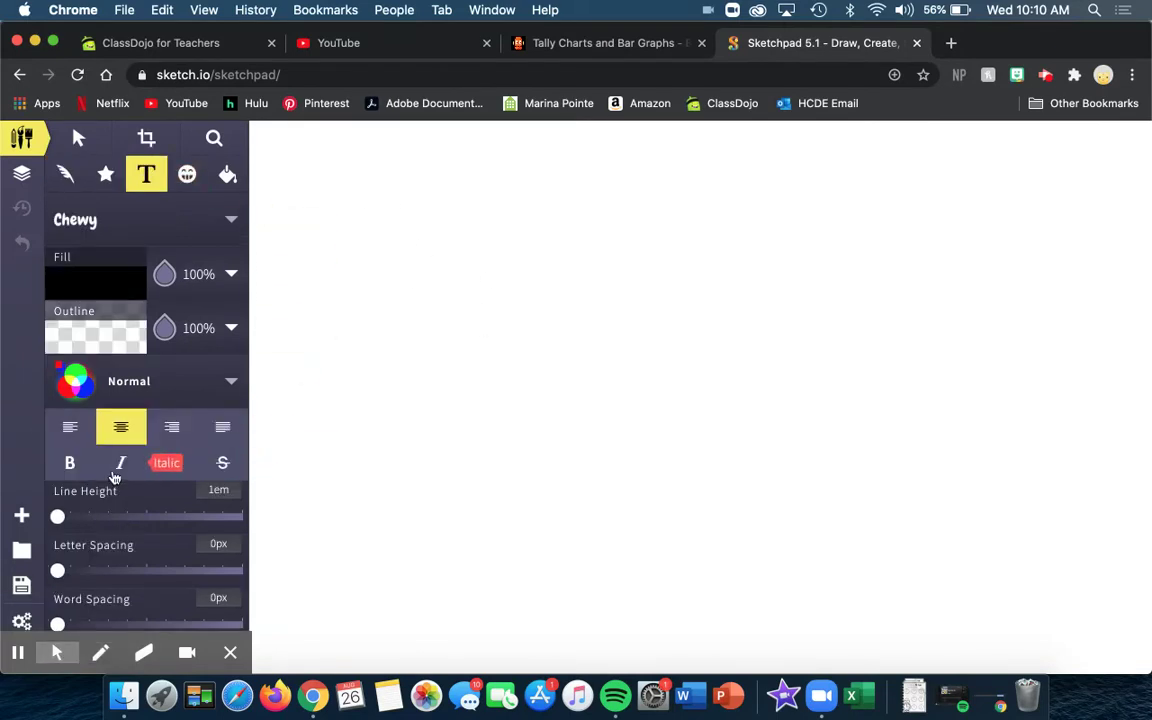
pyautogui.click(501, 249)
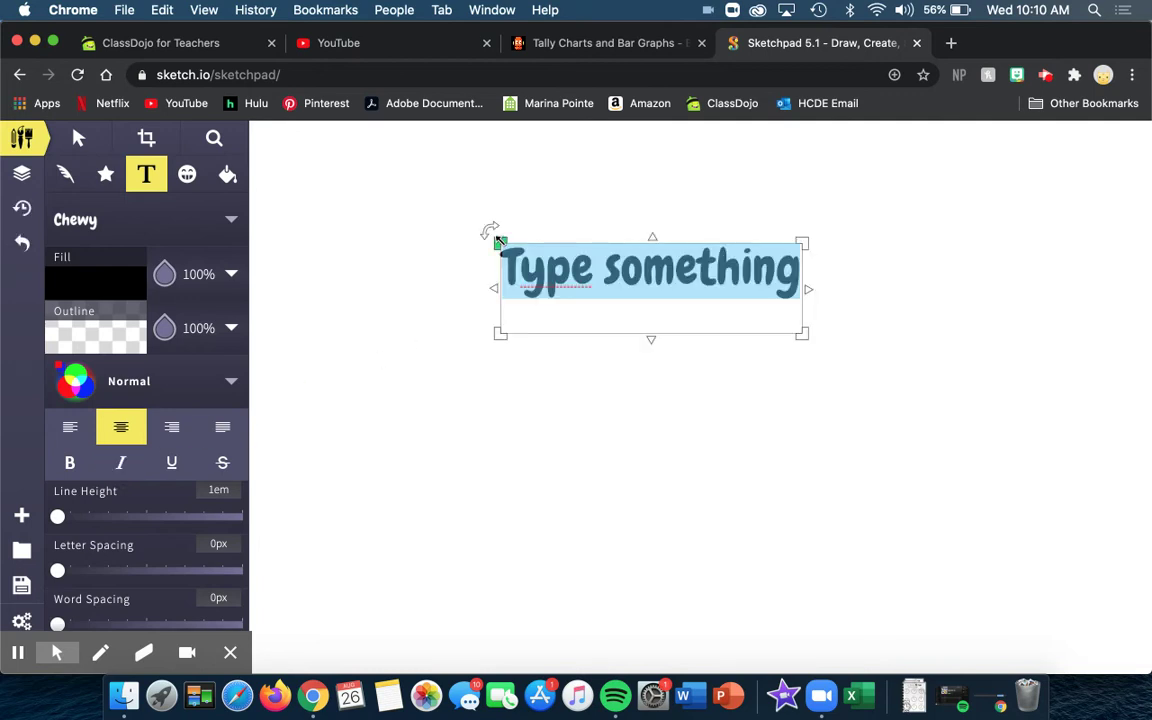
pyautogui.write('Fa')
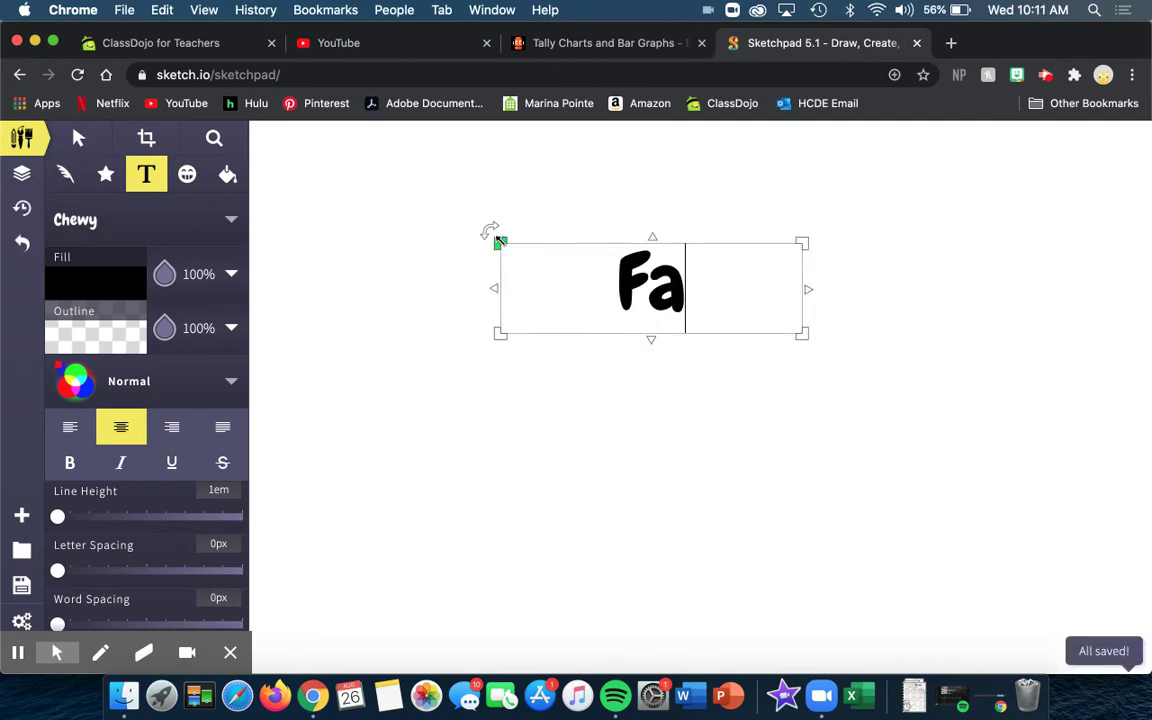
pyautogui.write('vorite Desert')
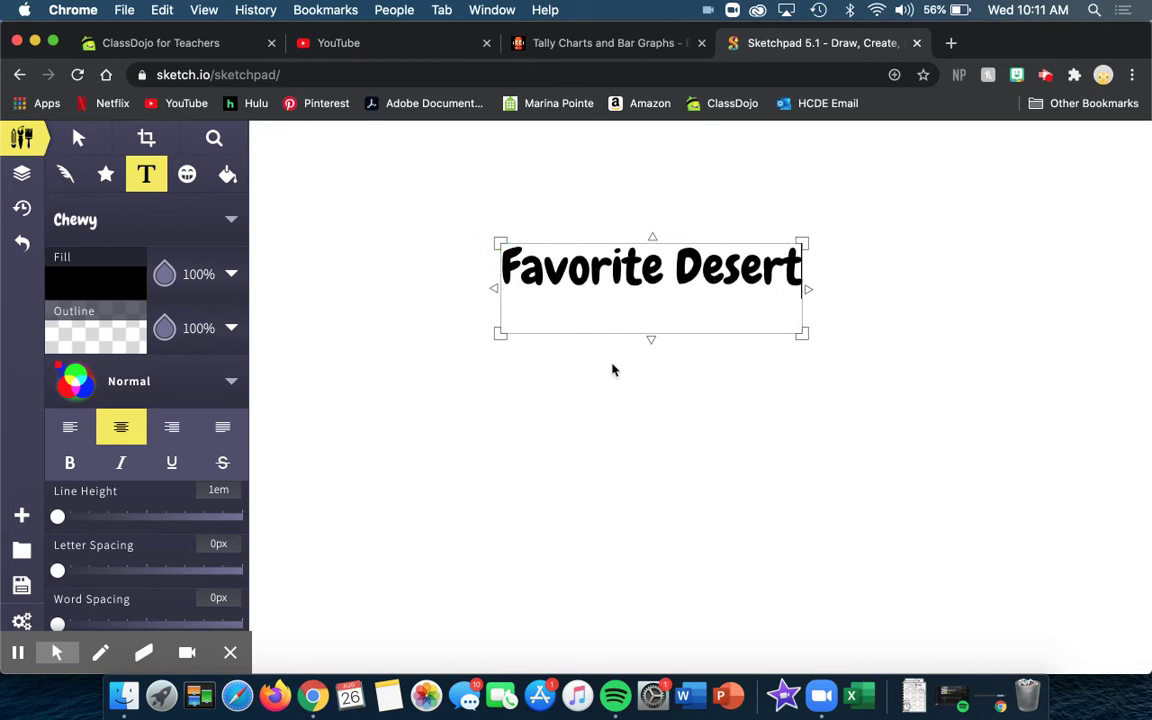
# Reduce the title's text box height to fit its single line and deselect the text.
pyautogui.moveTo(651, 340); pyautogui.dragTo(651, 295)
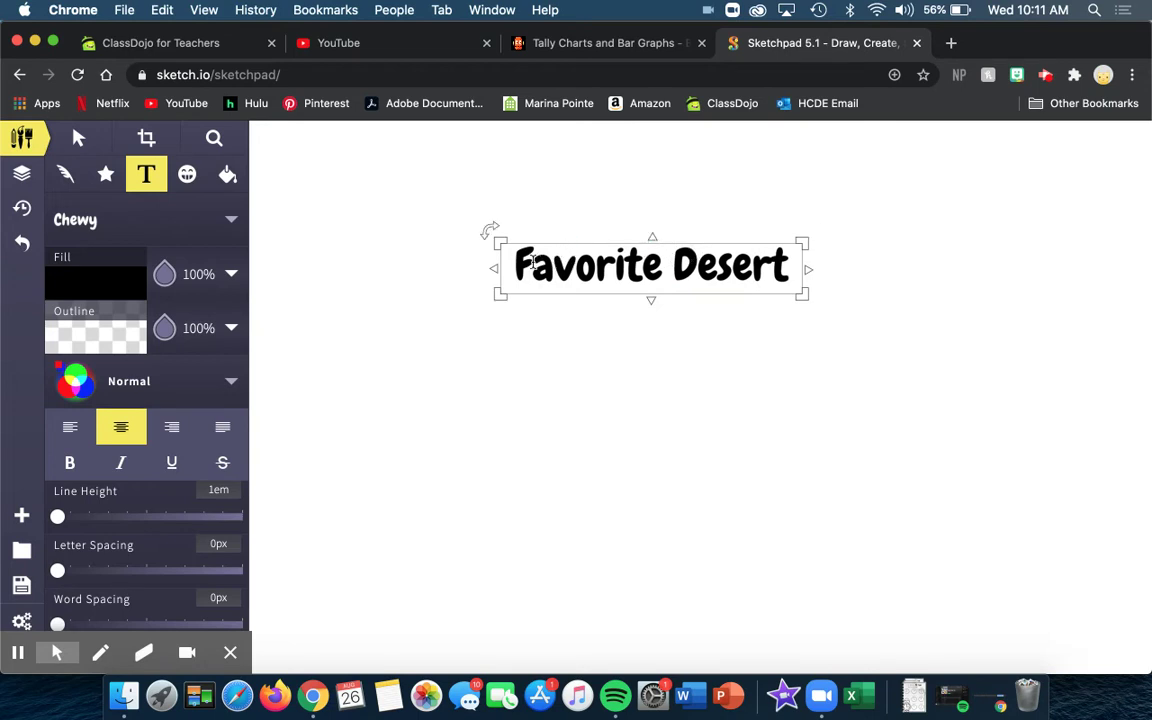
pyautogui.click(656, 265)
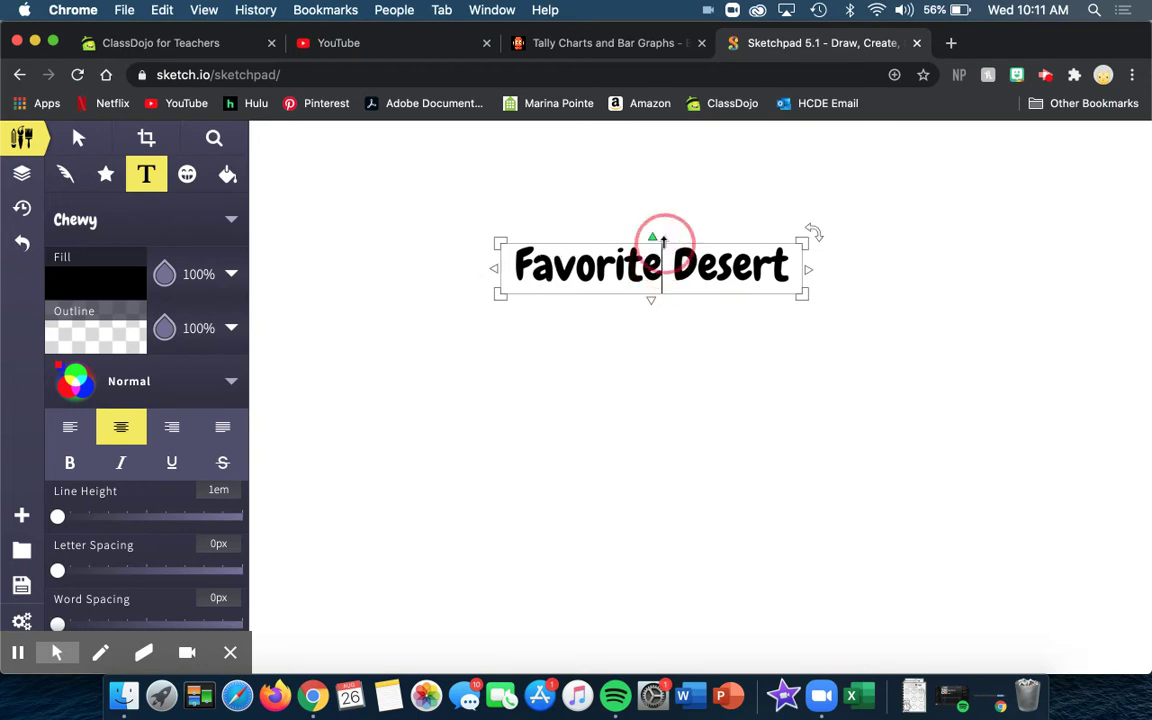
pyautogui.click(665, 270)
pyautogui.click(643, 265)
pyautogui.click(674, 281)
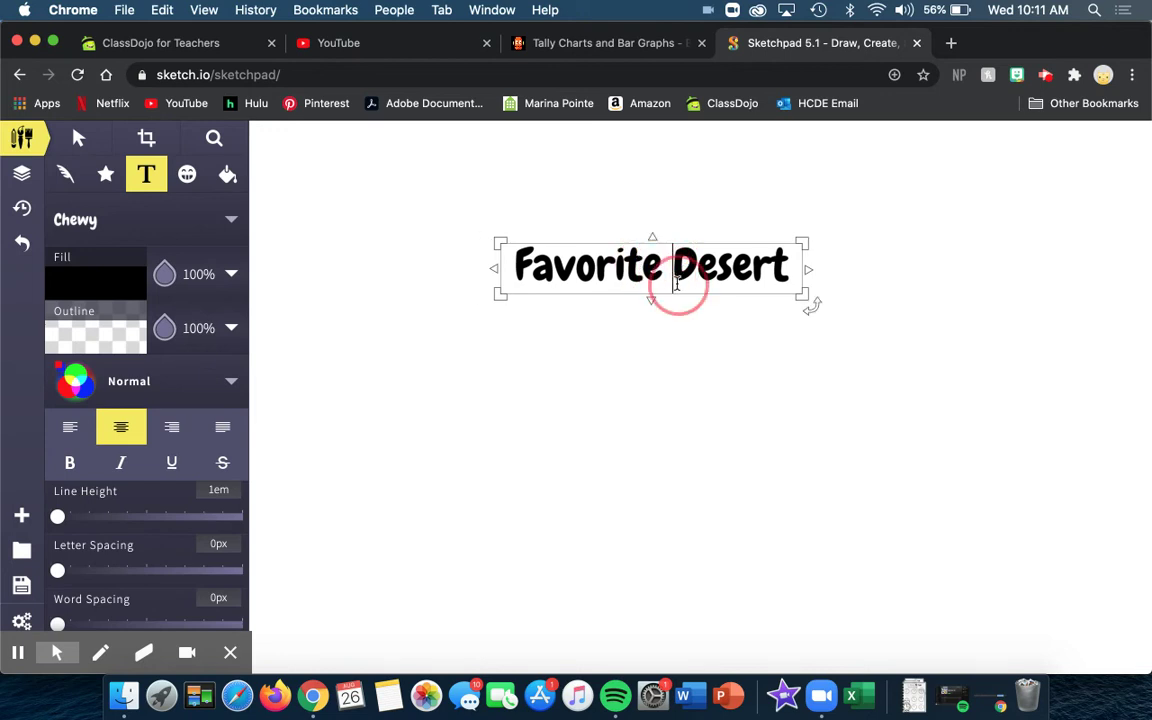
pyautogui.click(865, 276)
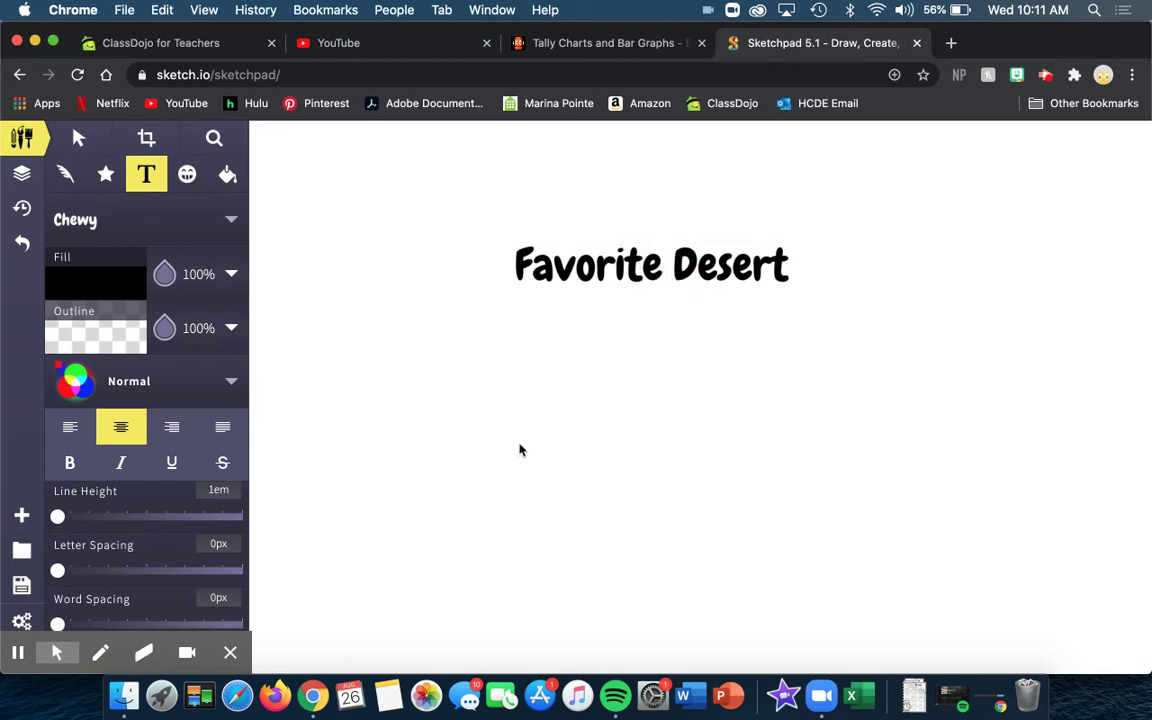
# Draw a long red vertical line below the title's left end with the recorder's annotation pen.
pyautogui.click(80, 145)
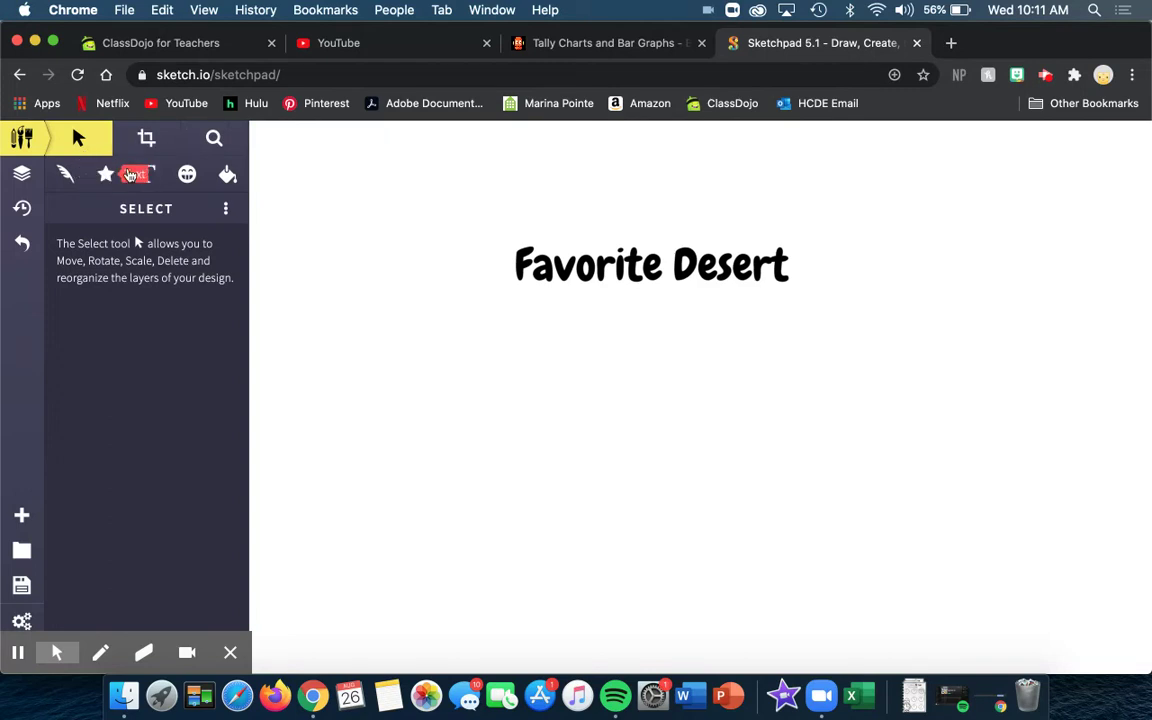
pyautogui.click(143, 173)
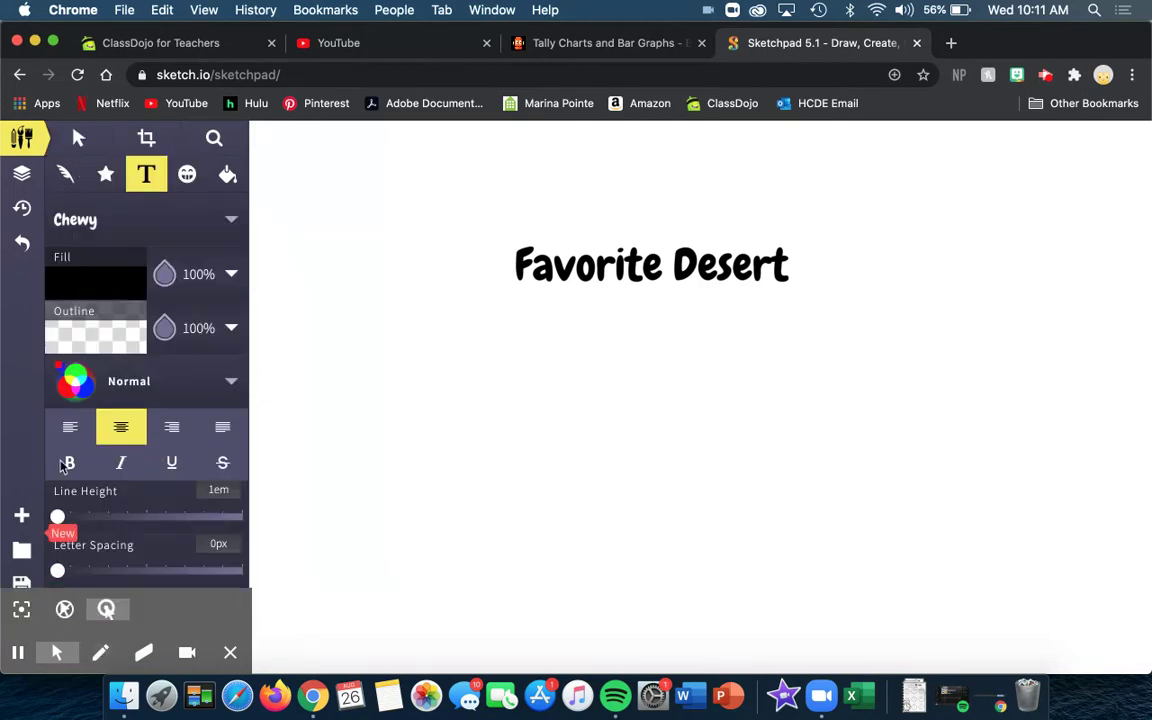
pyautogui.click(100, 652)
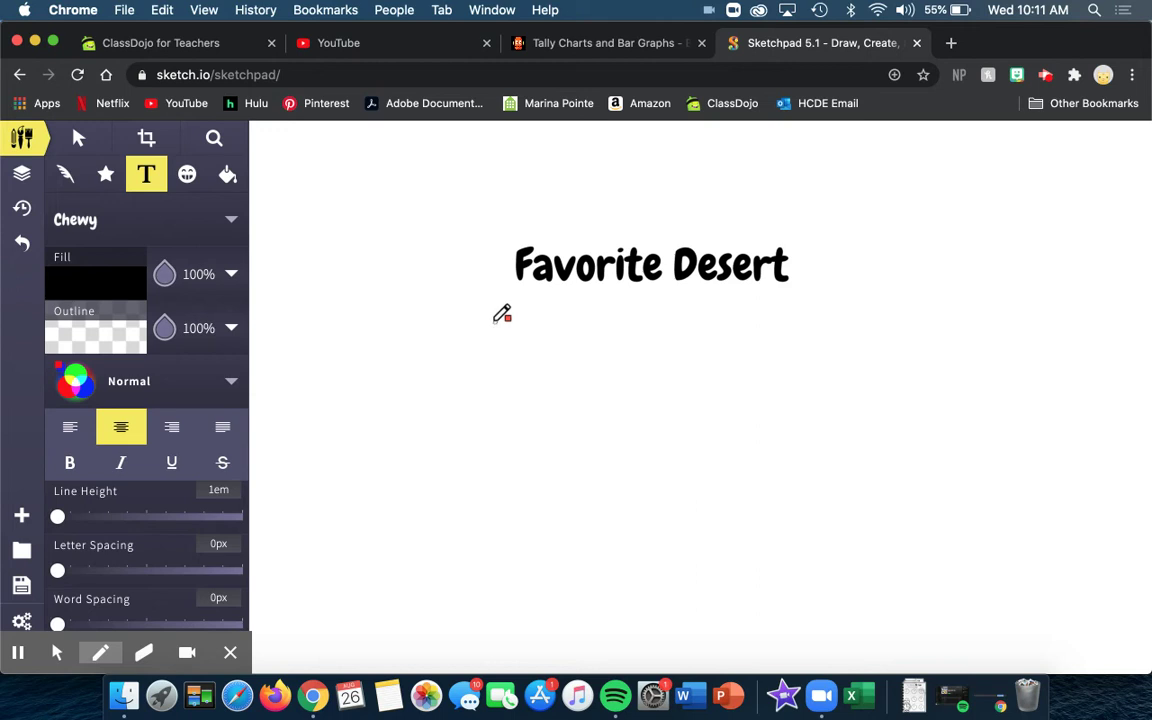
pyautogui.moveTo(495, 321); pyautogui.dragTo(449, 590)
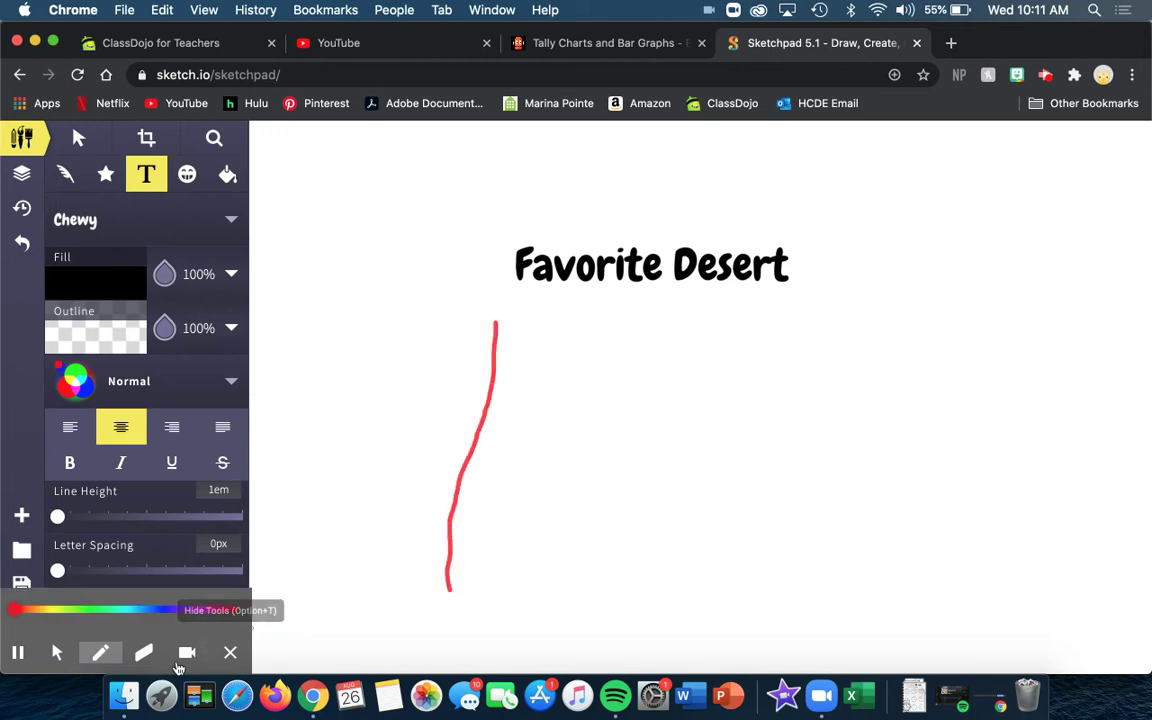
# Erase the crooked red vertical line below the title with the recorder's annotation eraser.
pyautogui.click(184, 656)
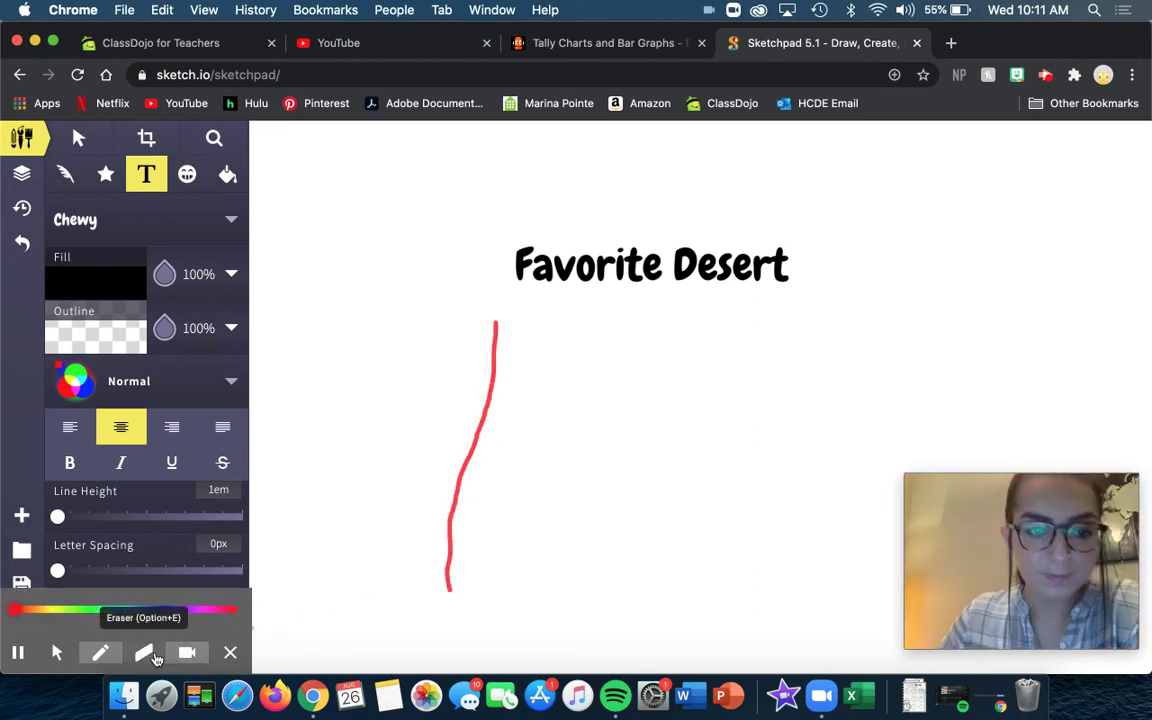
pyautogui.click(144, 653)
pyautogui.moveTo(437, 537)
pyautogui.mouseDown()
pyautogui.moveTo(484, 478)
pyautogui.moveTo(440, 540)
pyautogui.mouseUp()
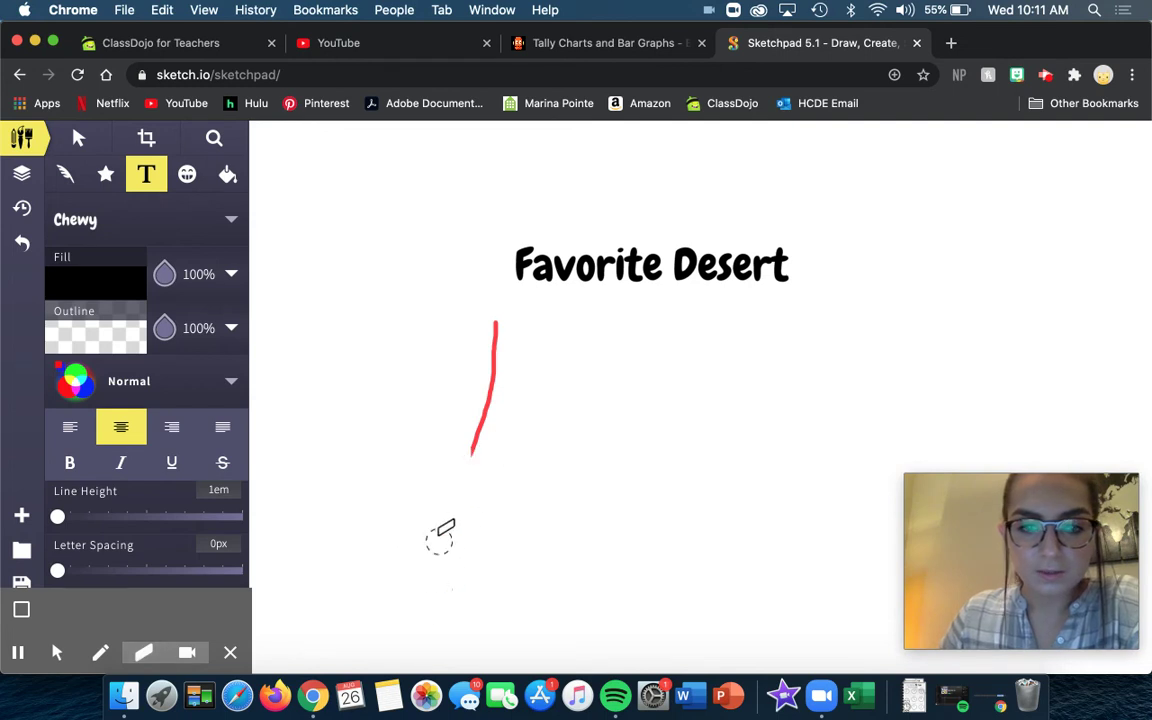
pyautogui.moveTo(512, 388); pyautogui.dragTo(488, 352)
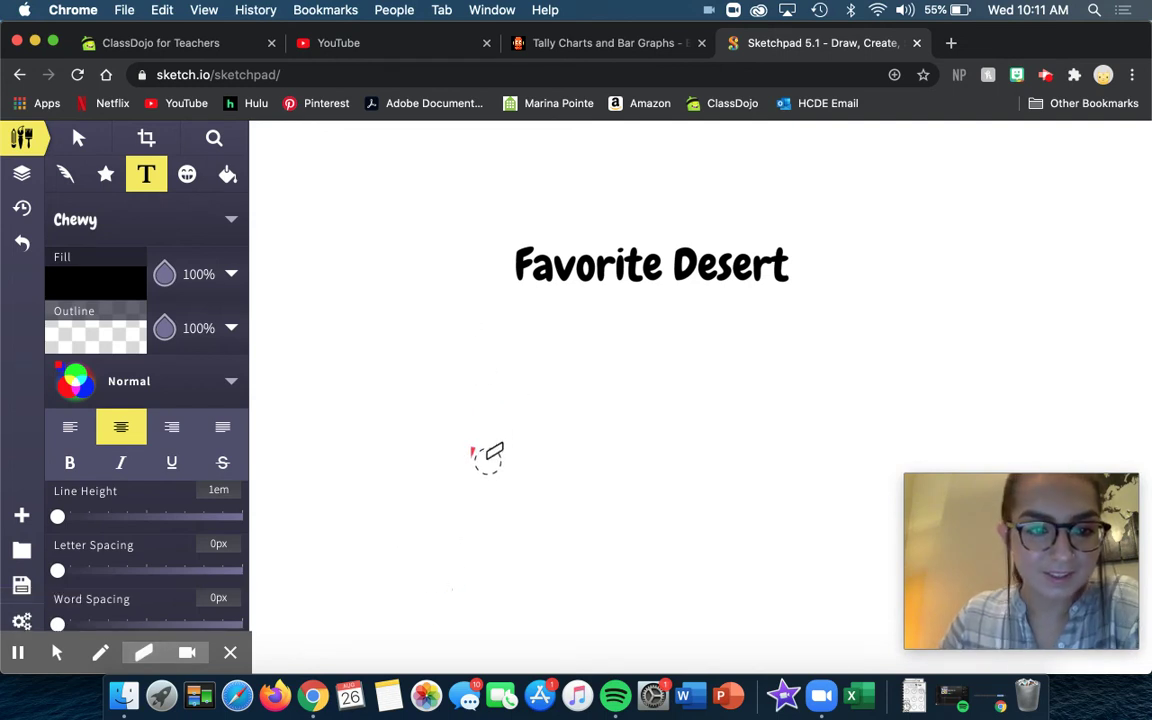
# Draw the left, right and bottom edges of a chart frame below the title with the red annotation pen.
pyautogui.click(92, 654)
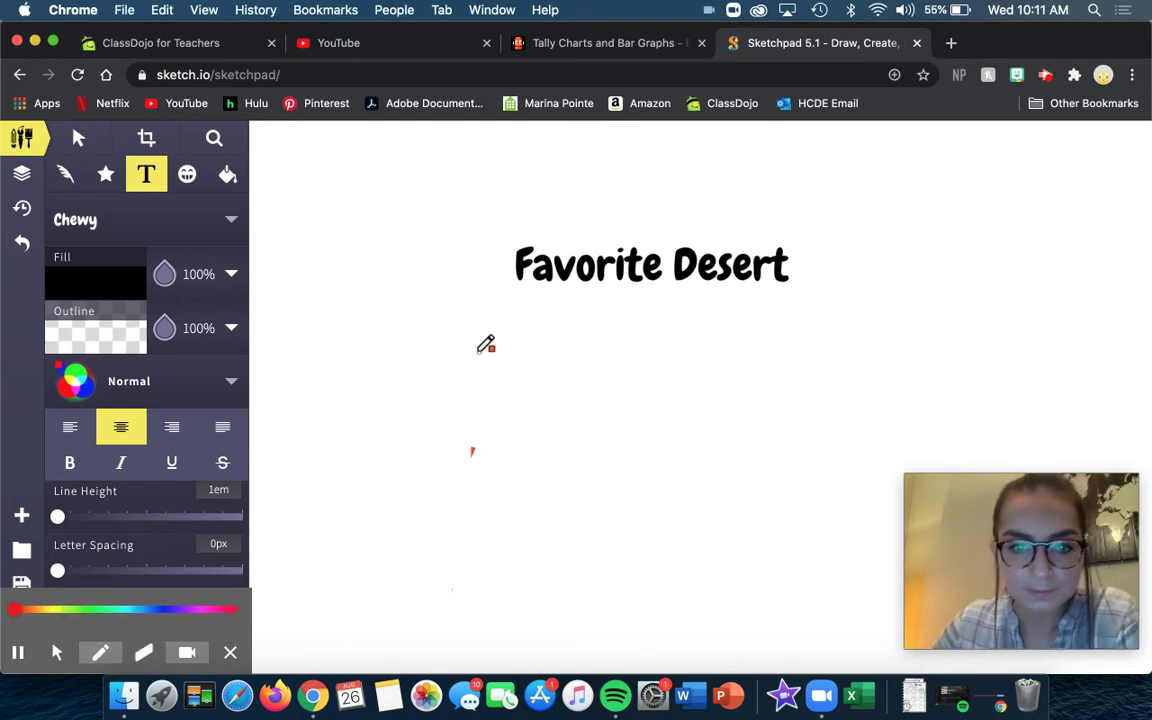
pyautogui.moveTo(465, 320)
pyautogui.mouseDown()
pyautogui.moveTo(481, 352)
pyautogui.moveTo(473, 419)
pyautogui.moveTo(487, 615)
pyautogui.mouseUp()
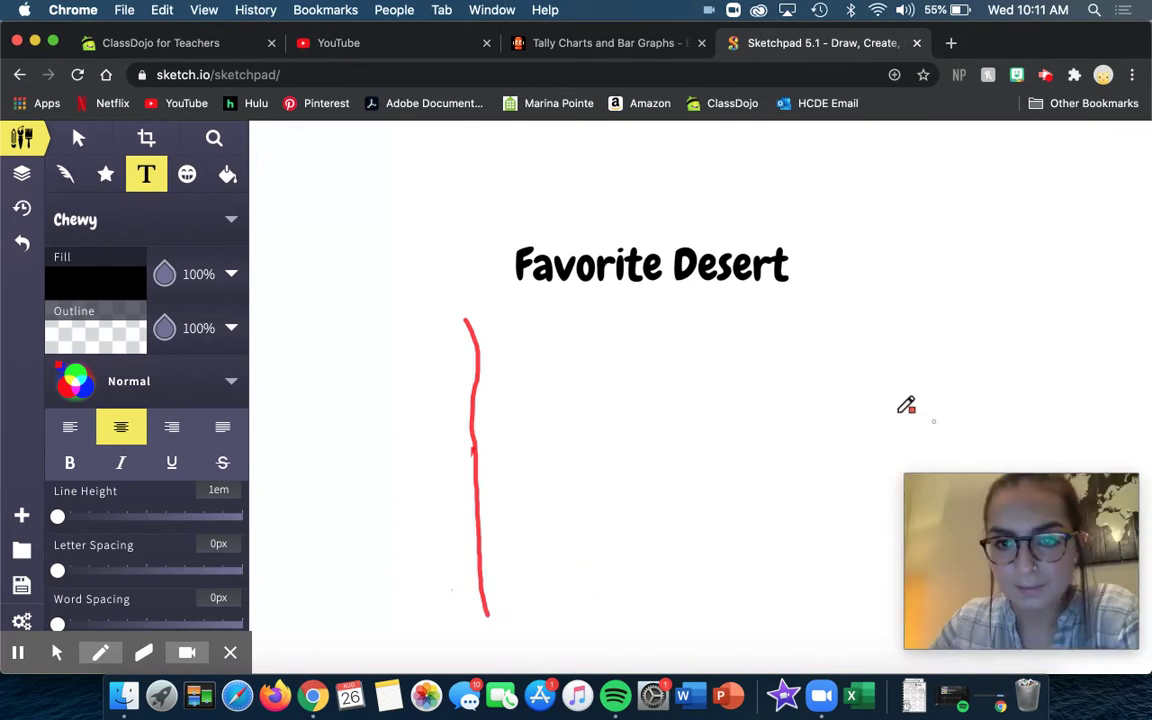
pyautogui.moveTo(820, 300); pyautogui.dragTo(832, 595)
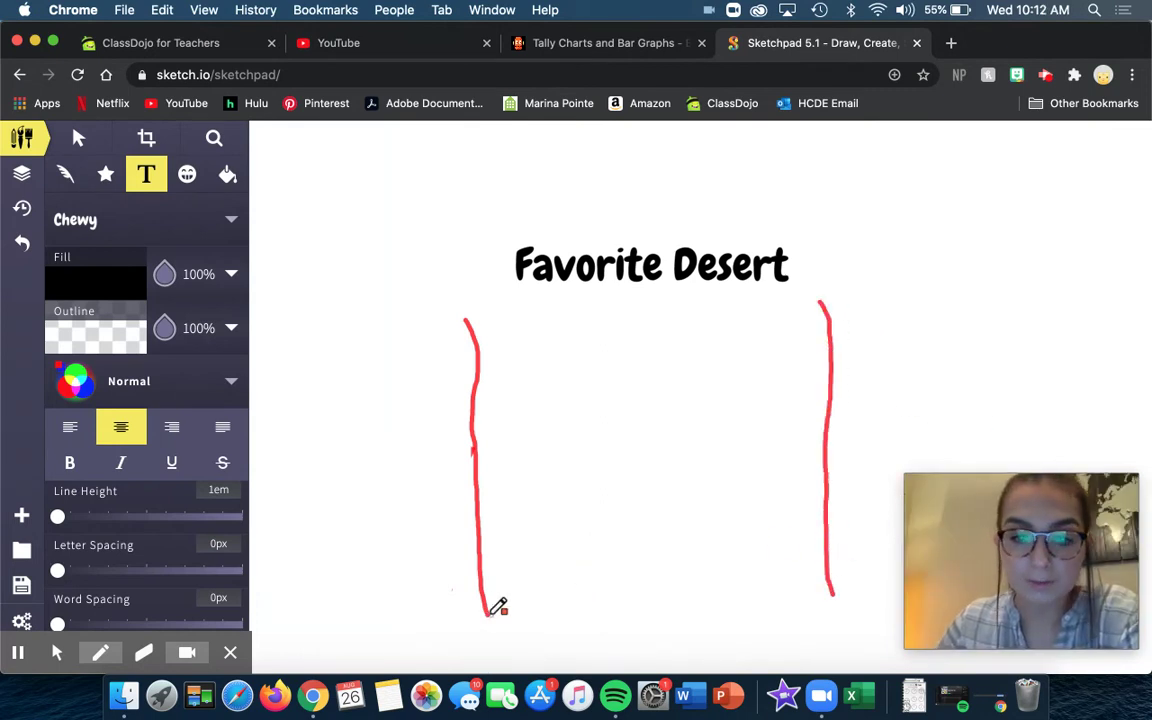
pyautogui.moveTo(488, 614); pyautogui.dragTo(830, 598)
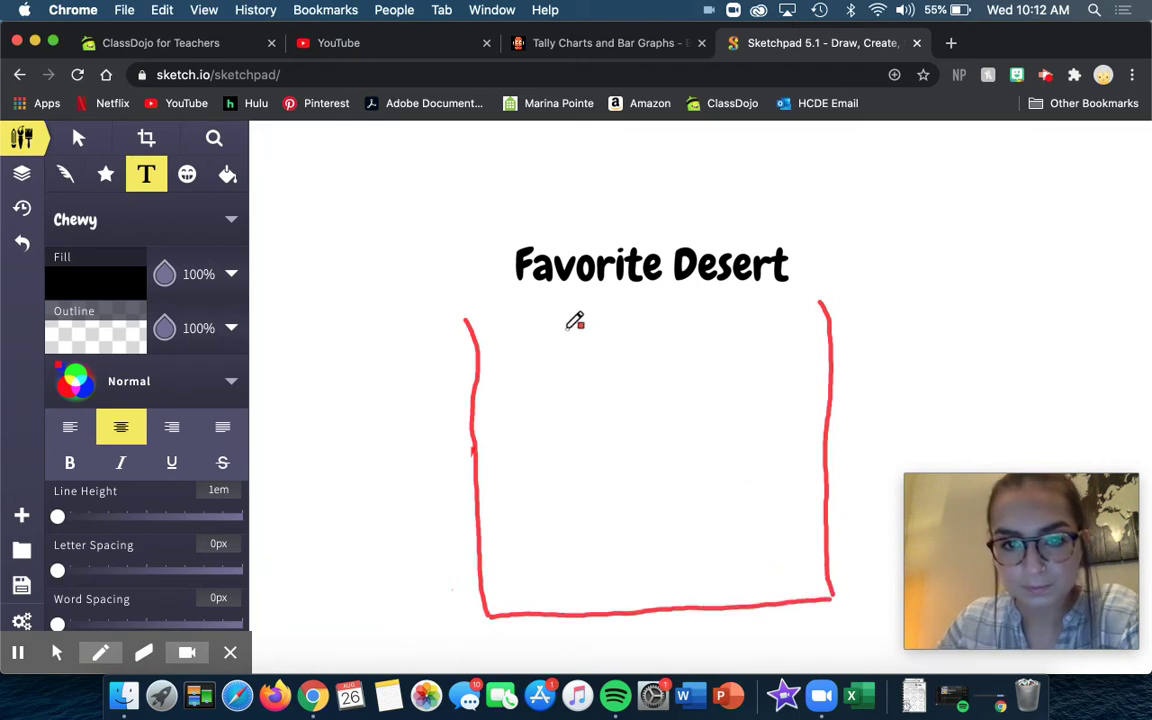
# Divide the red frame into three columns with two vertical lines and close its upper edge, leaving the annotation pen.
pyautogui.moveTo(567, 316); pyautogui.dragTo(586, 597)
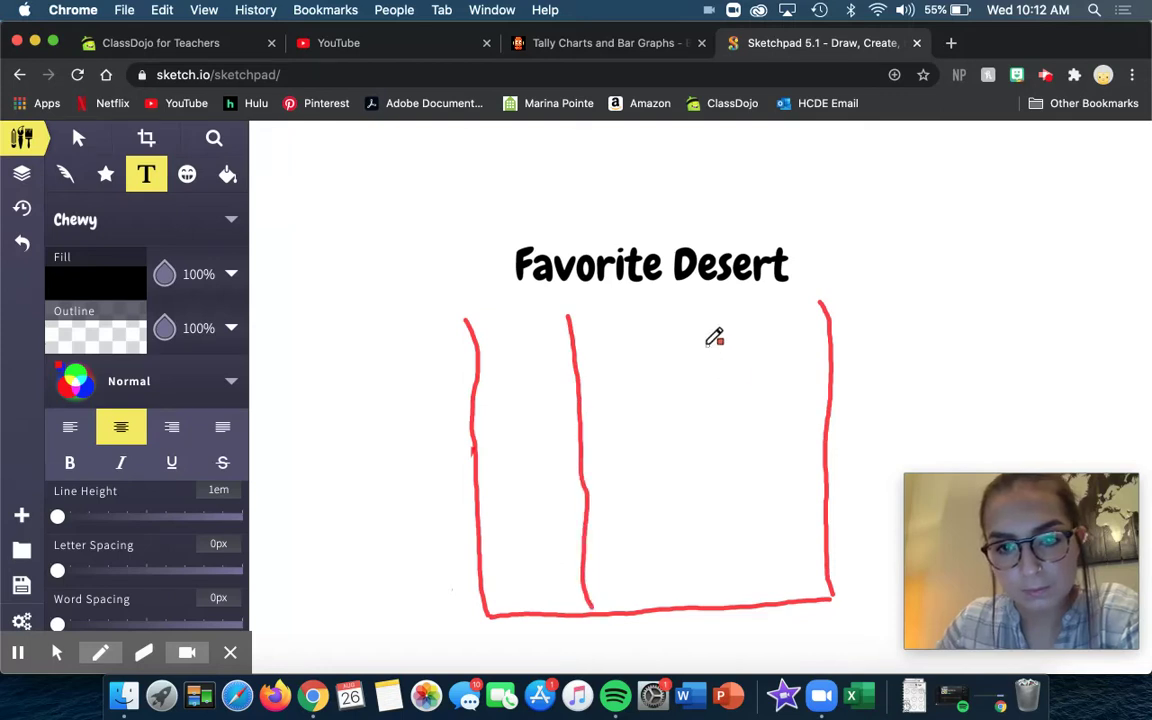
pyautogui.moveTo(697, 316); pyautogui.dragTo(710, 605)
pyautogui.moveTo(467, 320)
pyautogui.mouseDown()
pyautogui.moveTo(560, 329)
pyautogui.moveTo(650, 310)
pyautogui.moveTo(826, 304)
pyautogui.mouseUp()
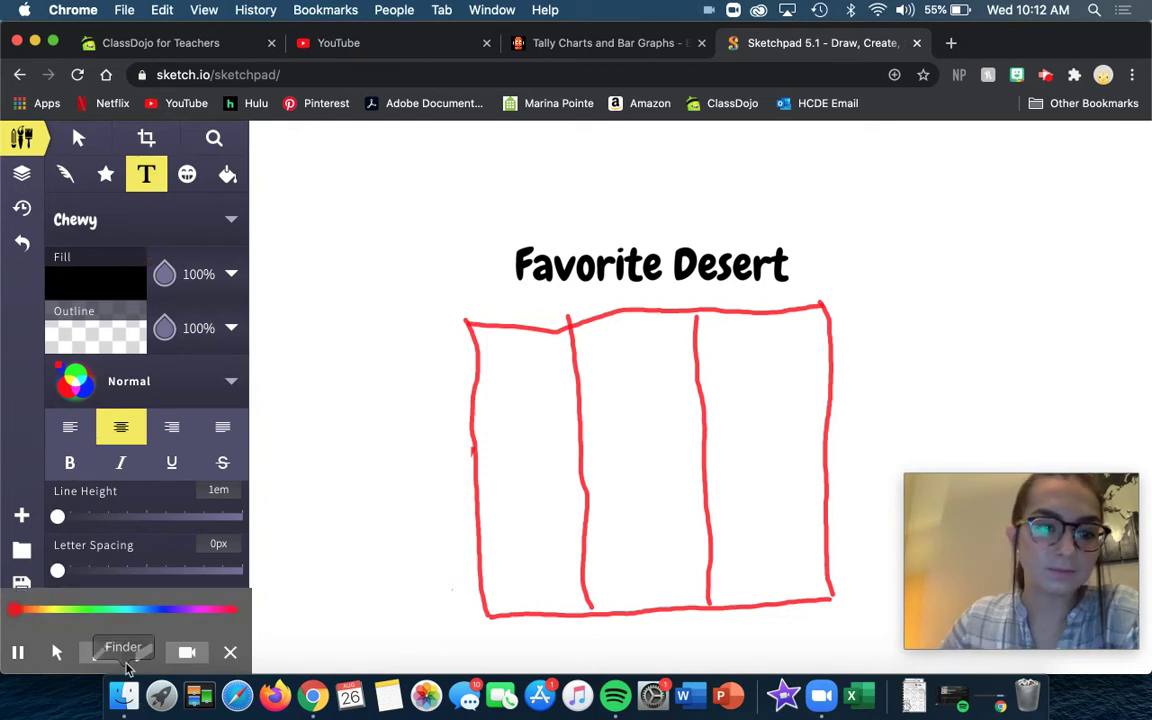
pyautogui.click(57, 652)
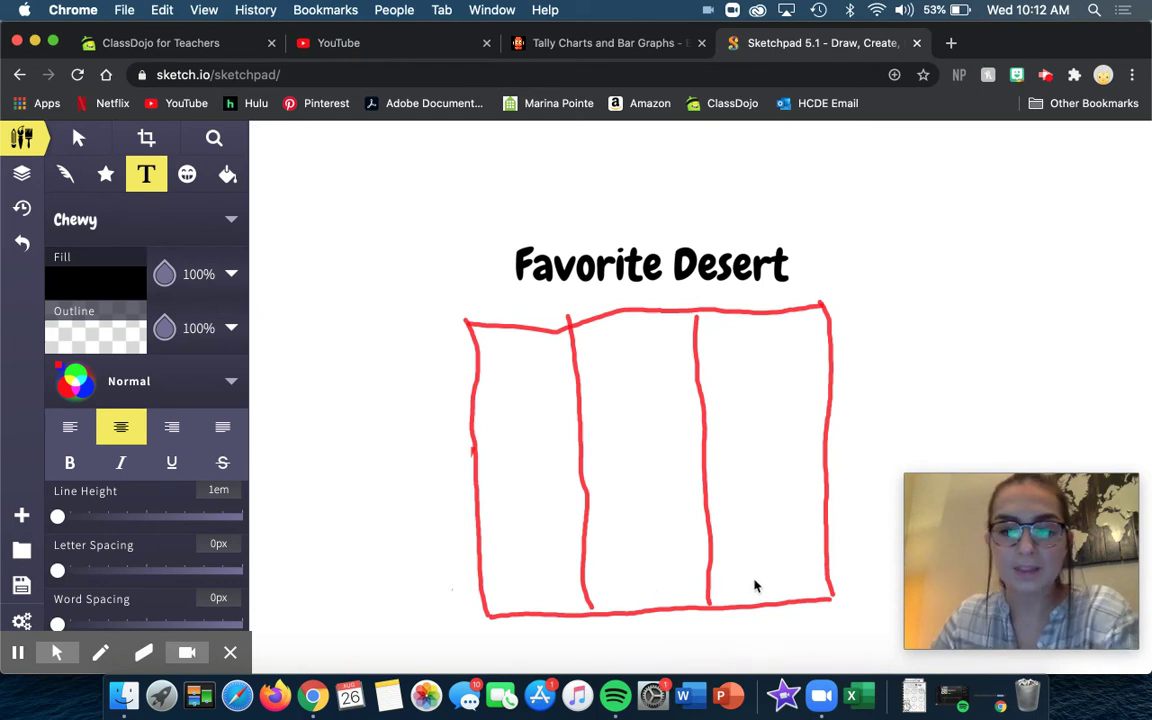
pyautogui.click(513, 637)
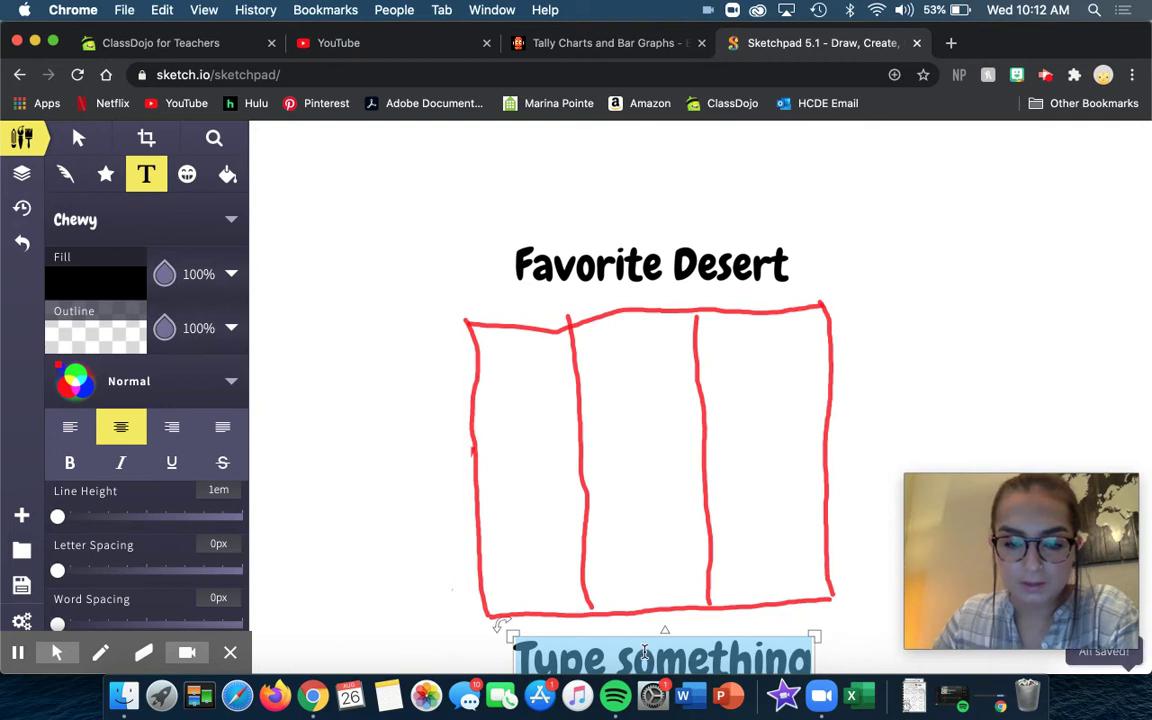
pyautogui.write('Ice')
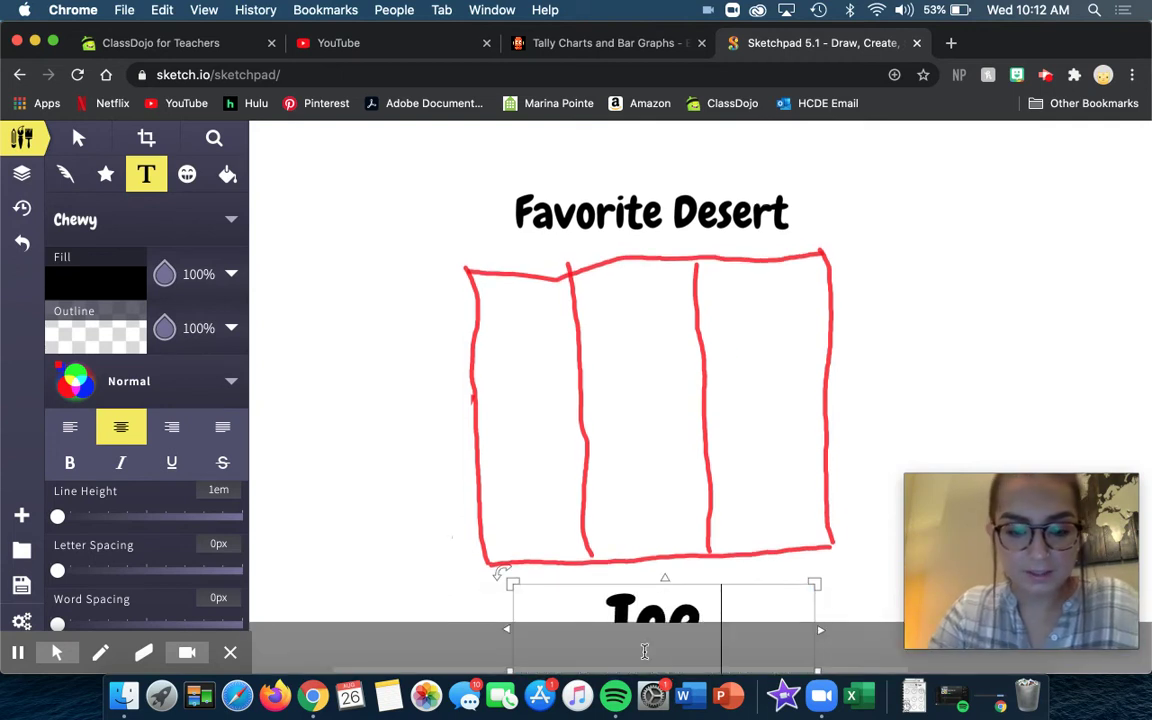
pyautogui.write(' cream')
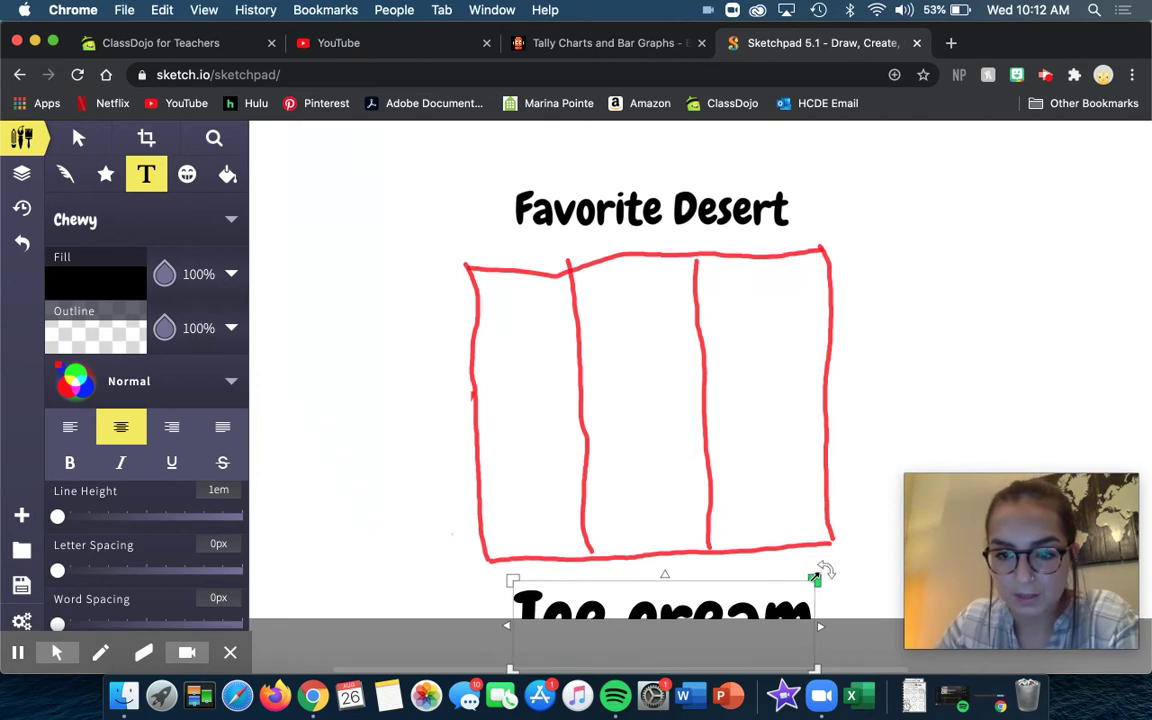
pyautogui.moveTo(815, 577); pyautogui.dragTo(570, 603)
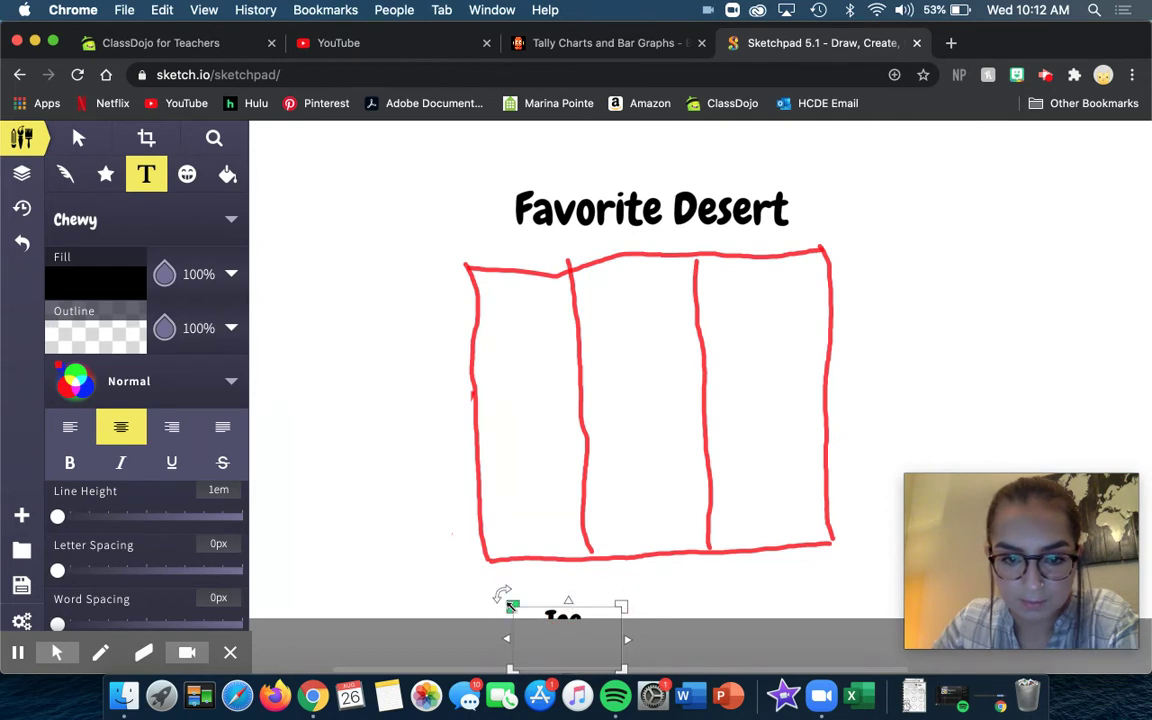
pyautogui.moveTo(512, 606); pyautogui.dragTo(505, 598)
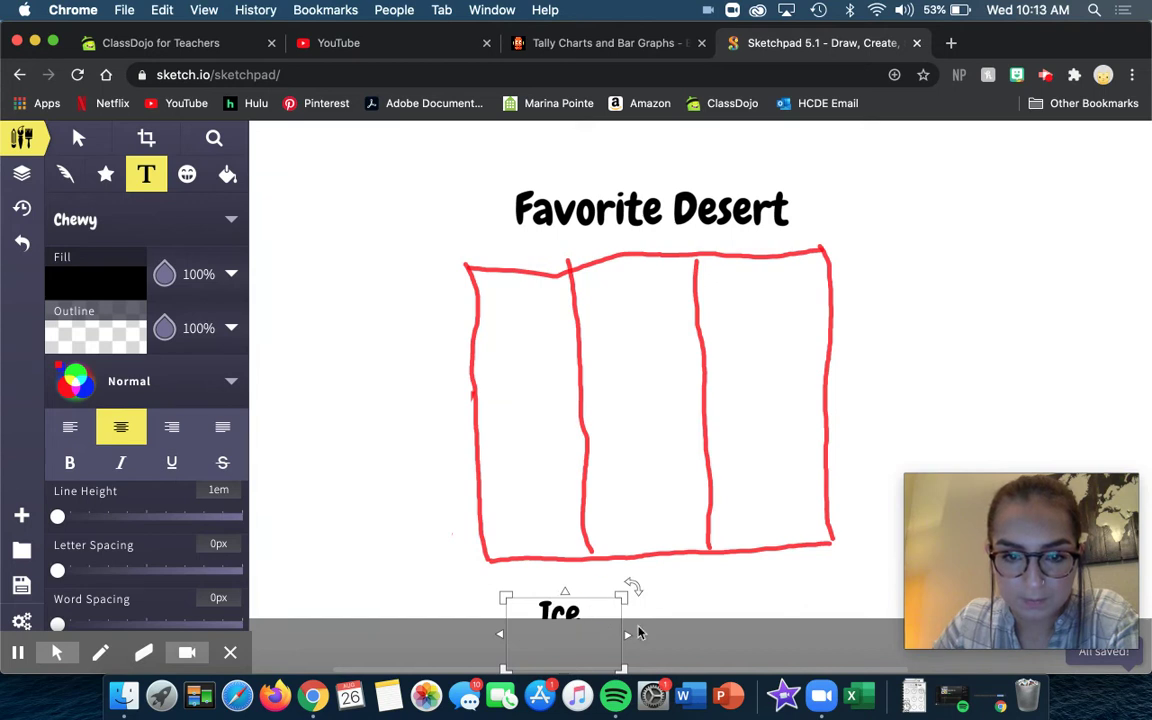
pyautogui.write('cream')
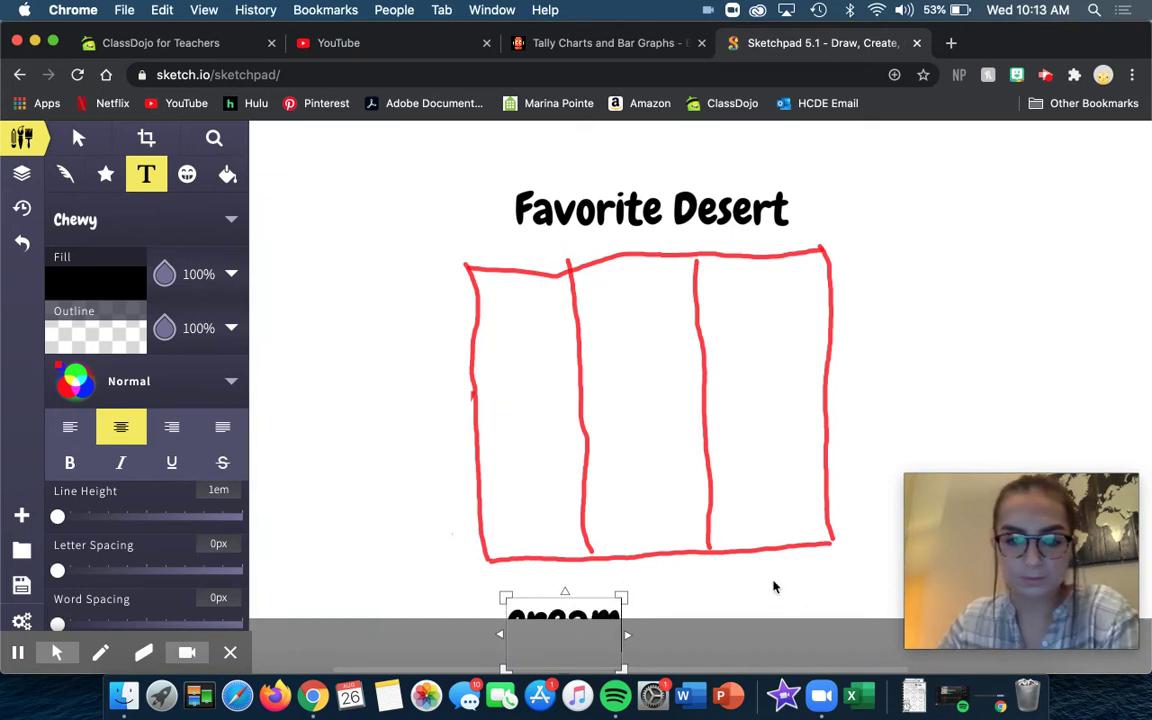
pyautogui.press('BackSpace')
pyautogui.press('BackSpace')
pyautogui.press('BackSpace')
pyautogui.press('BackSpace')
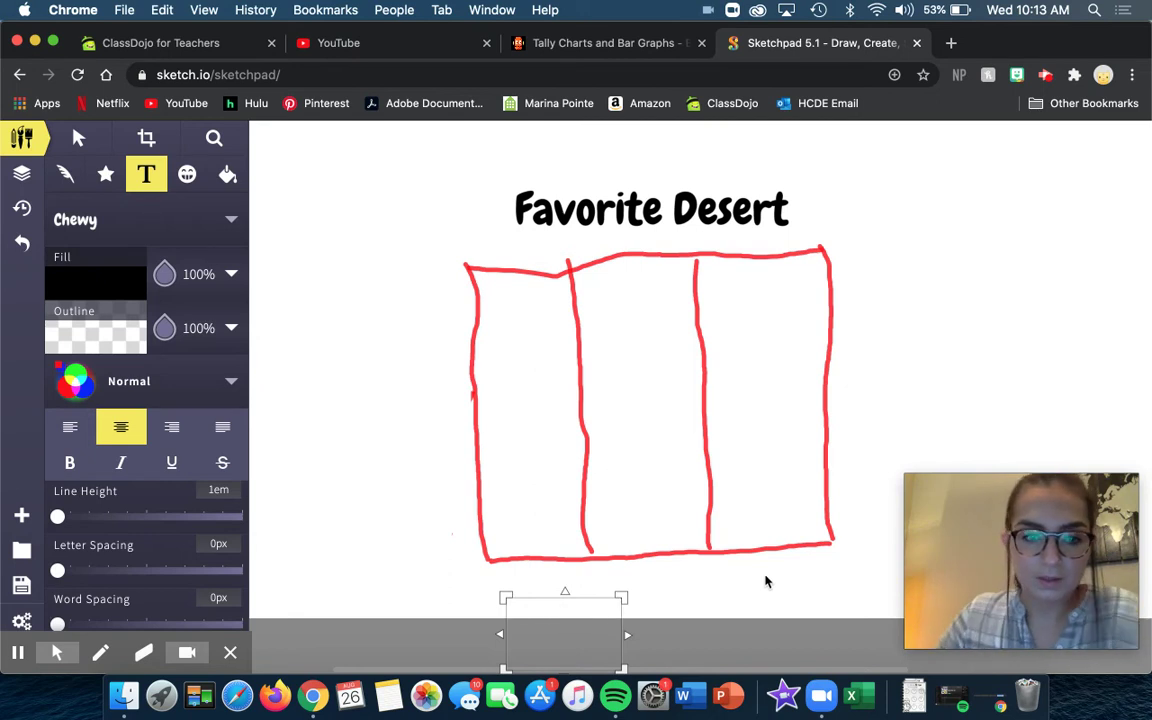
# Add the text label "Ice cream" and shrink it to fit just below the chart's first column.
pyautogui.click(378, 482)
pyautogui.click(423, 524)
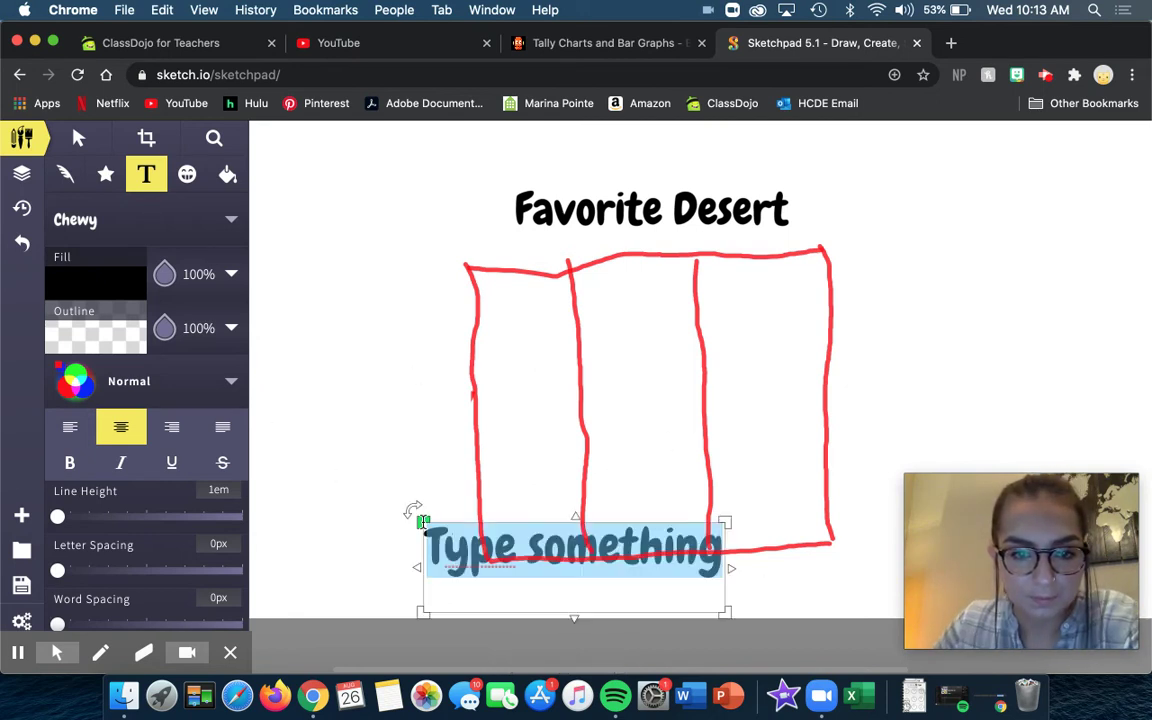
pyautogui.write('Ice cream')
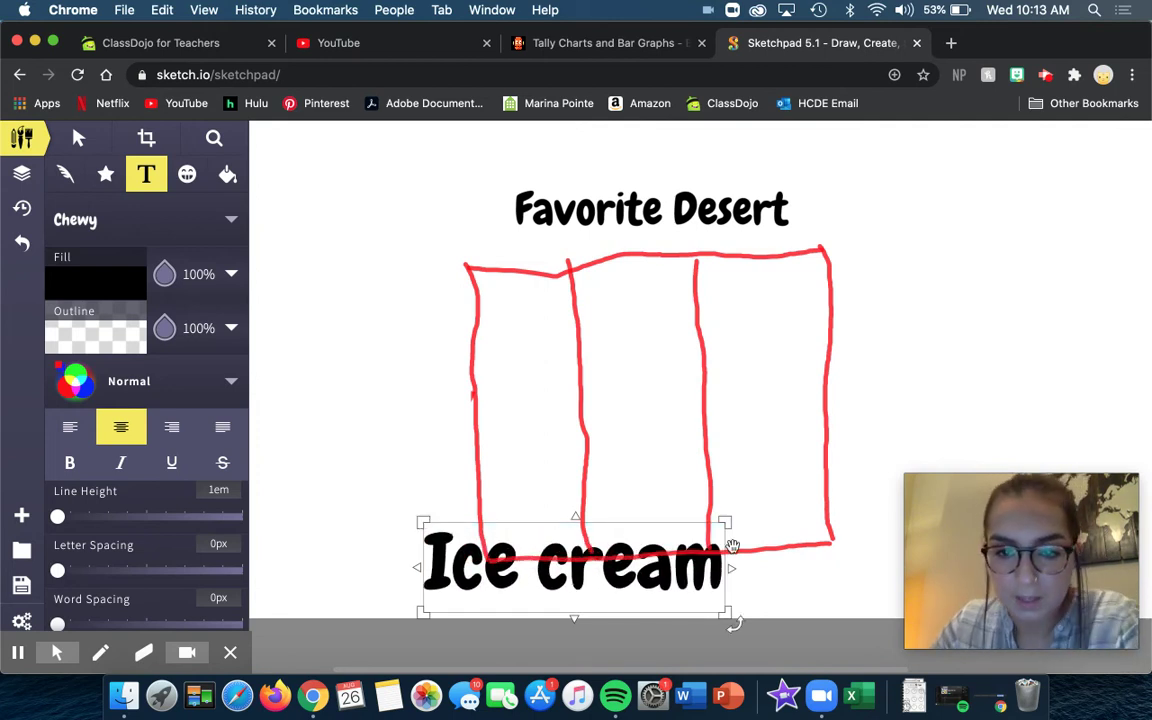
pyautogui.moveTo(725, 522); pyautogui.dragTo(604, 567)
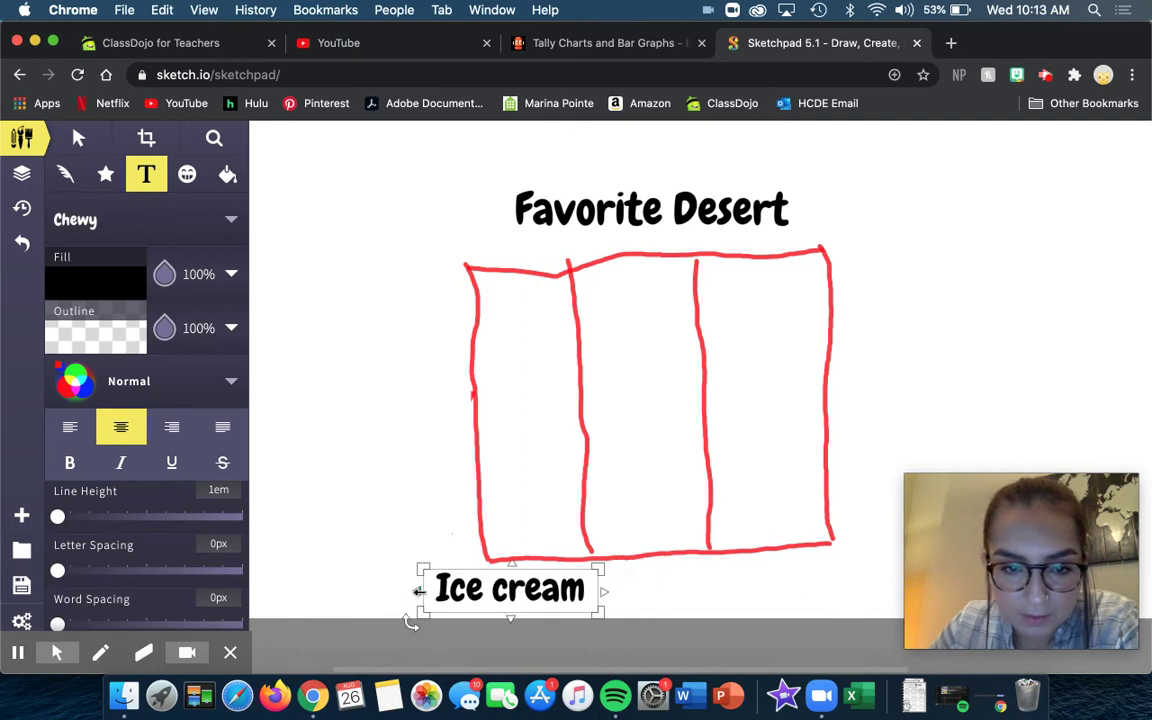
pyautogui.click(422, 591)
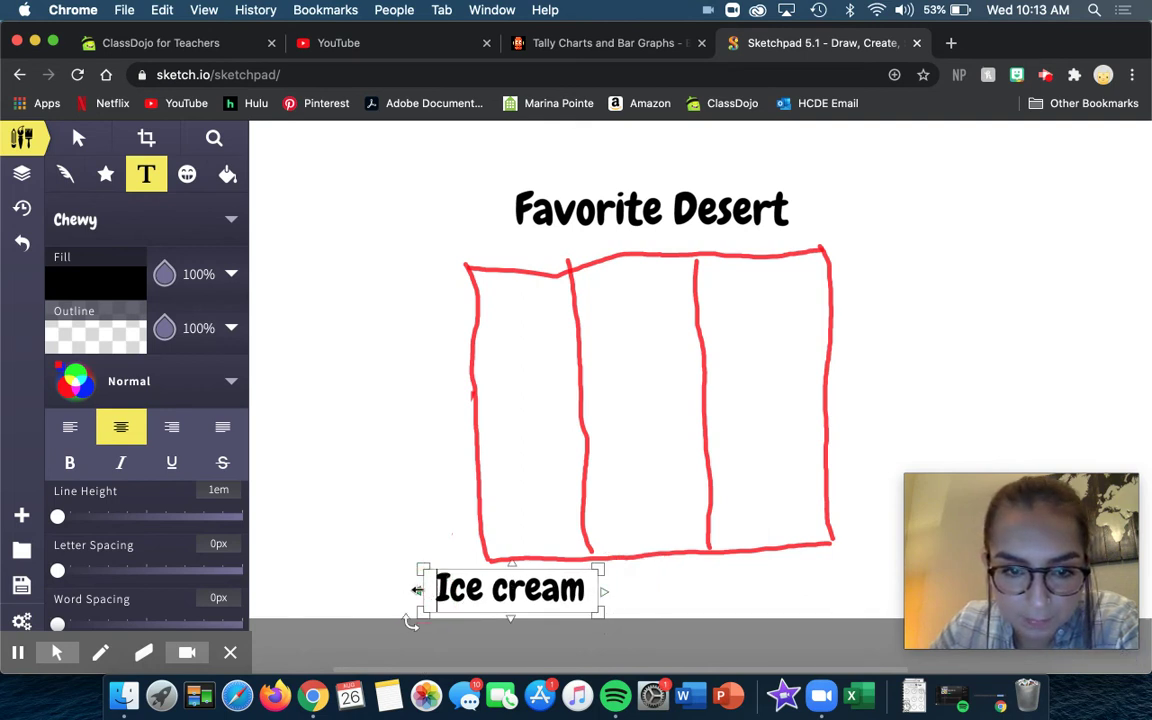
pyautogui.moveTo(419, 590); pyautogui.dragTo(476, 590)
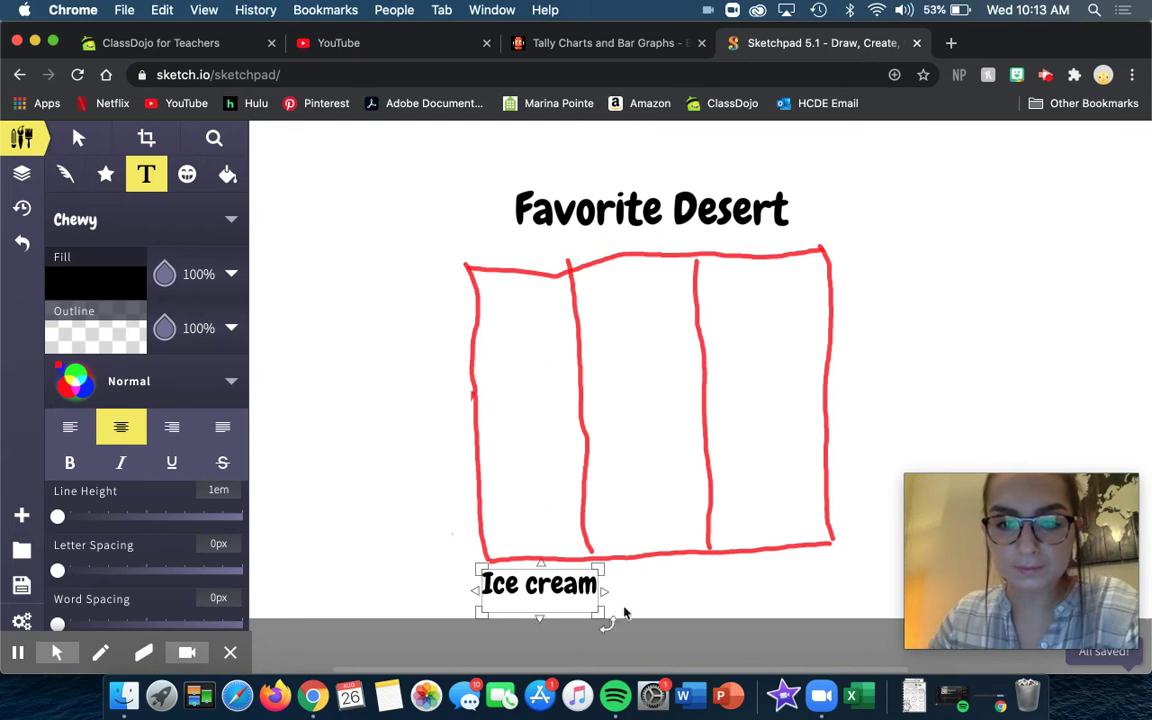
pyautogui.click(650, 566)
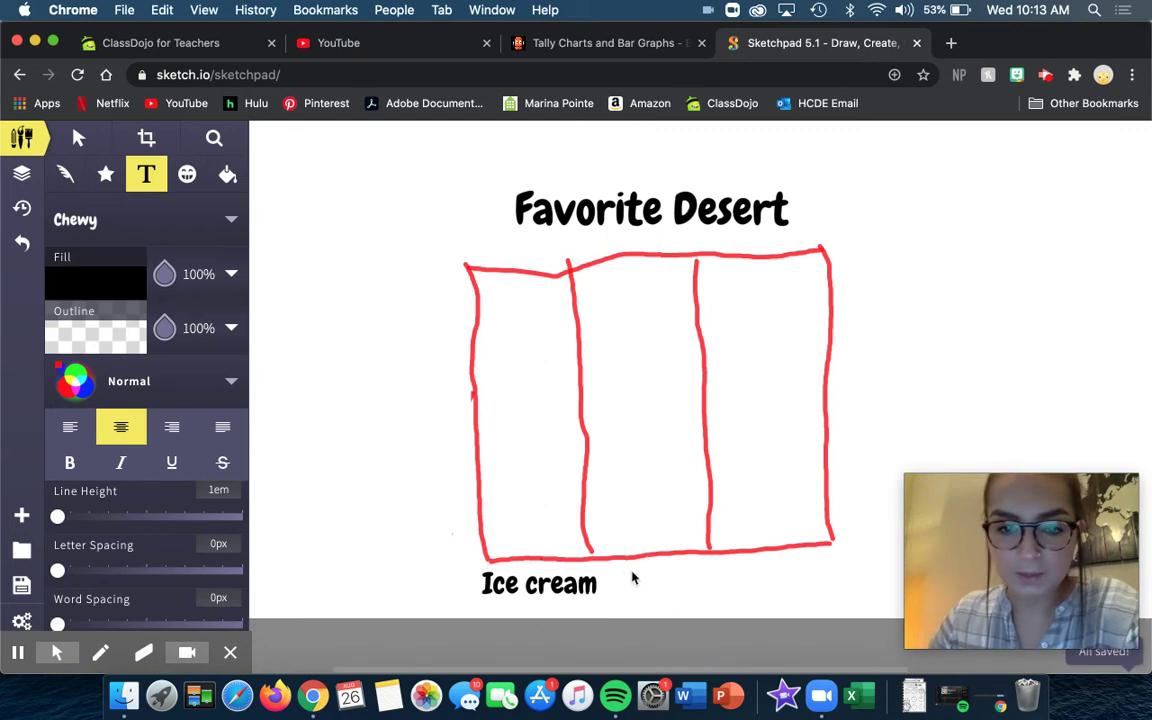
# Add the text label "Cookies" below the chart and reduce its size, shrinking the webcam window that covers it.
pyautogui.click(636, 578)
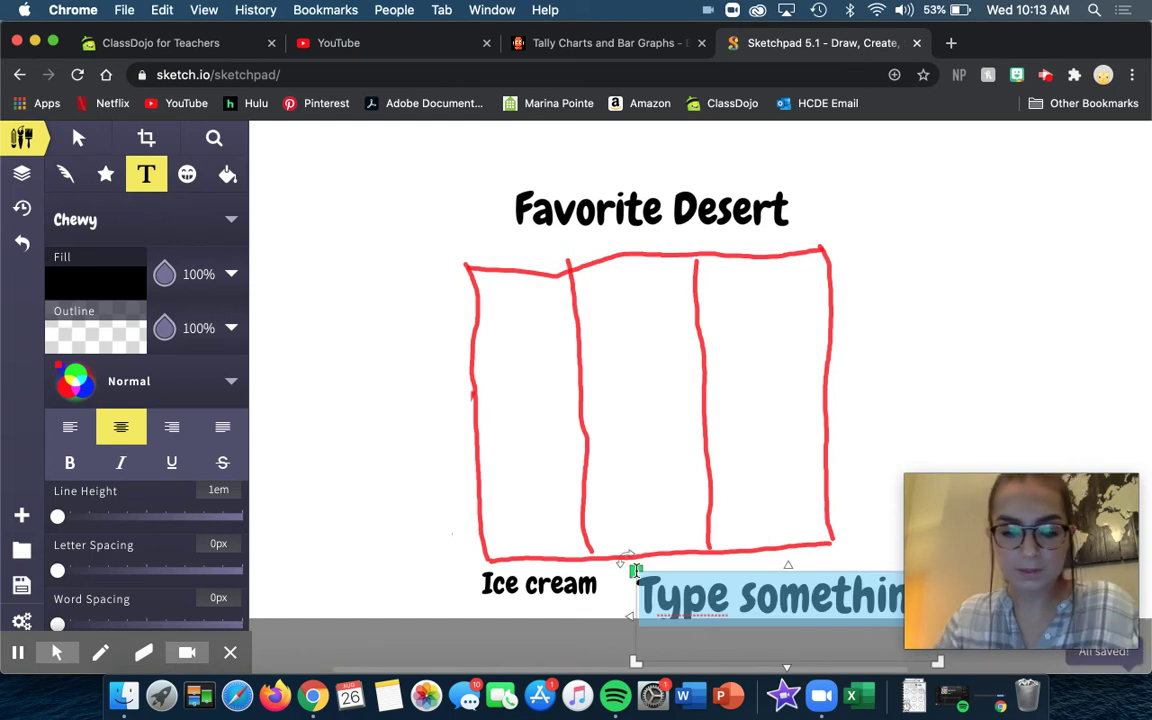
pyautogui.write('Cookies')
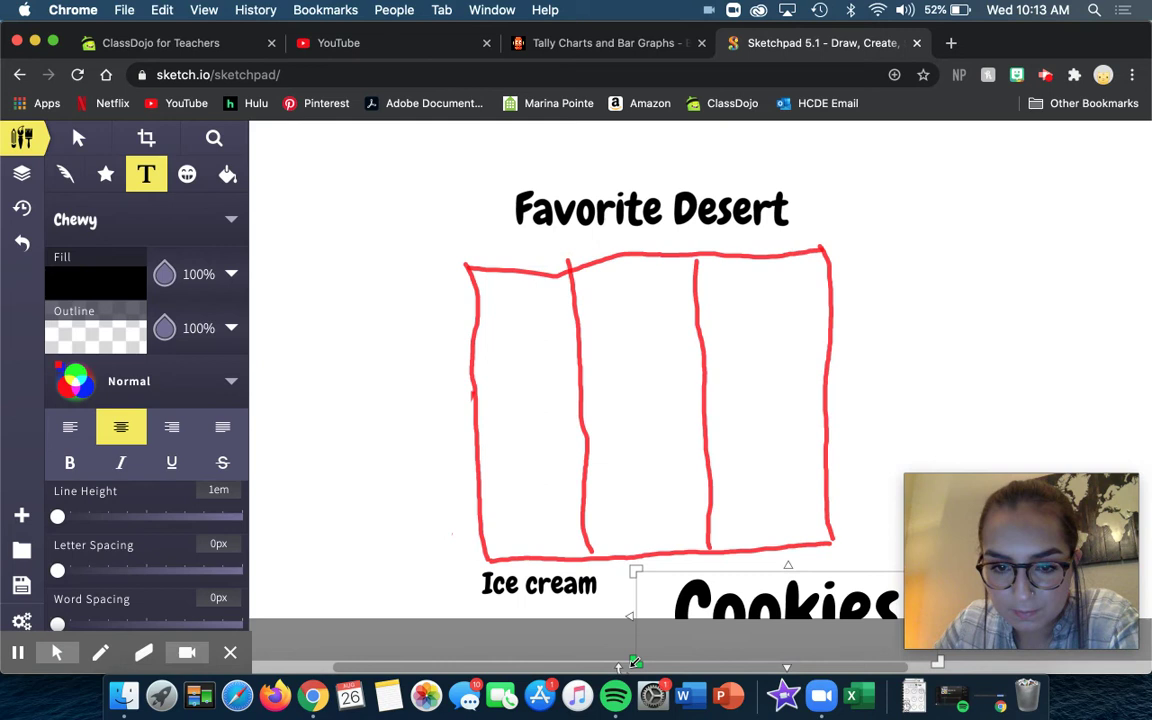
pyautogui.moveTo(634, 662); pyautogui.dragTo(700, 612)
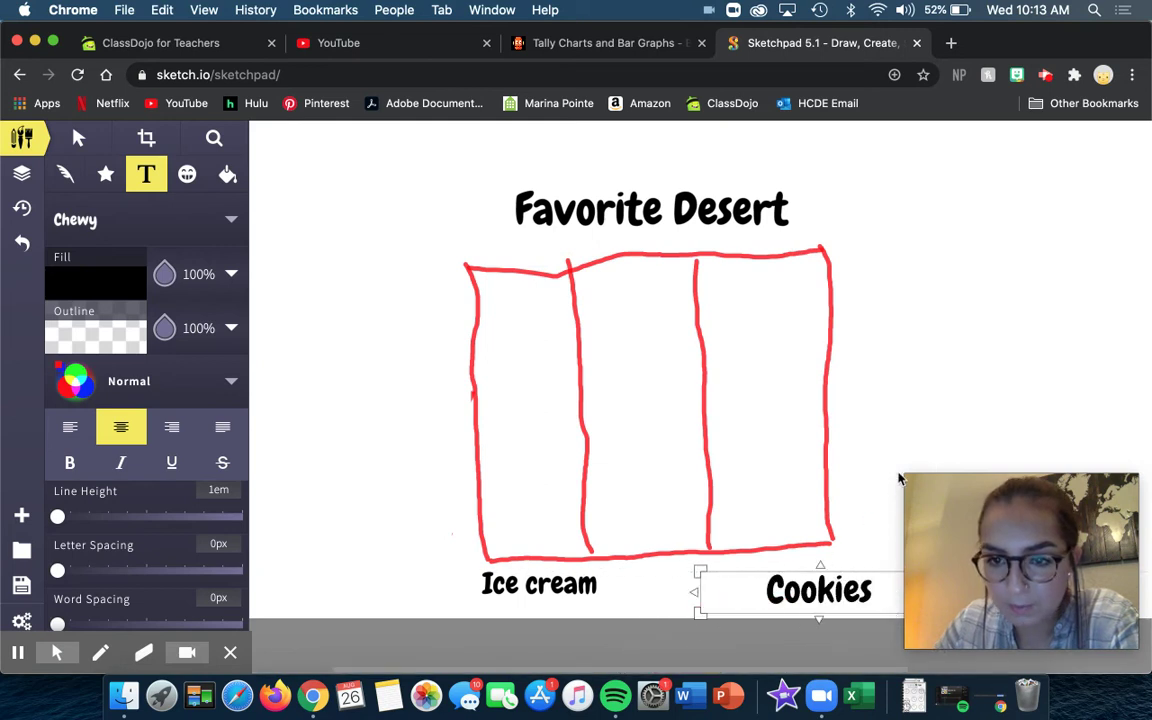
pyautogui.moveTo(899, 479); pyautogui.dragTo(943, 503)
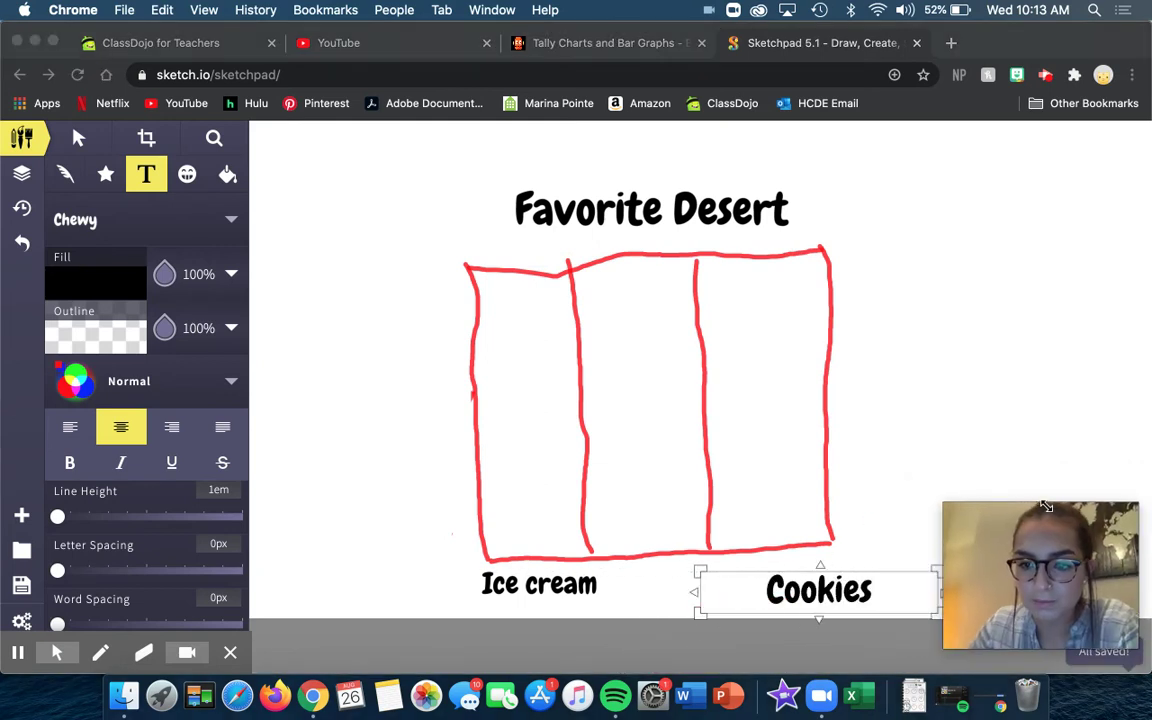
pyautogui.moveTo(1045, 506); pyautogui.dragTo(1052, 514)
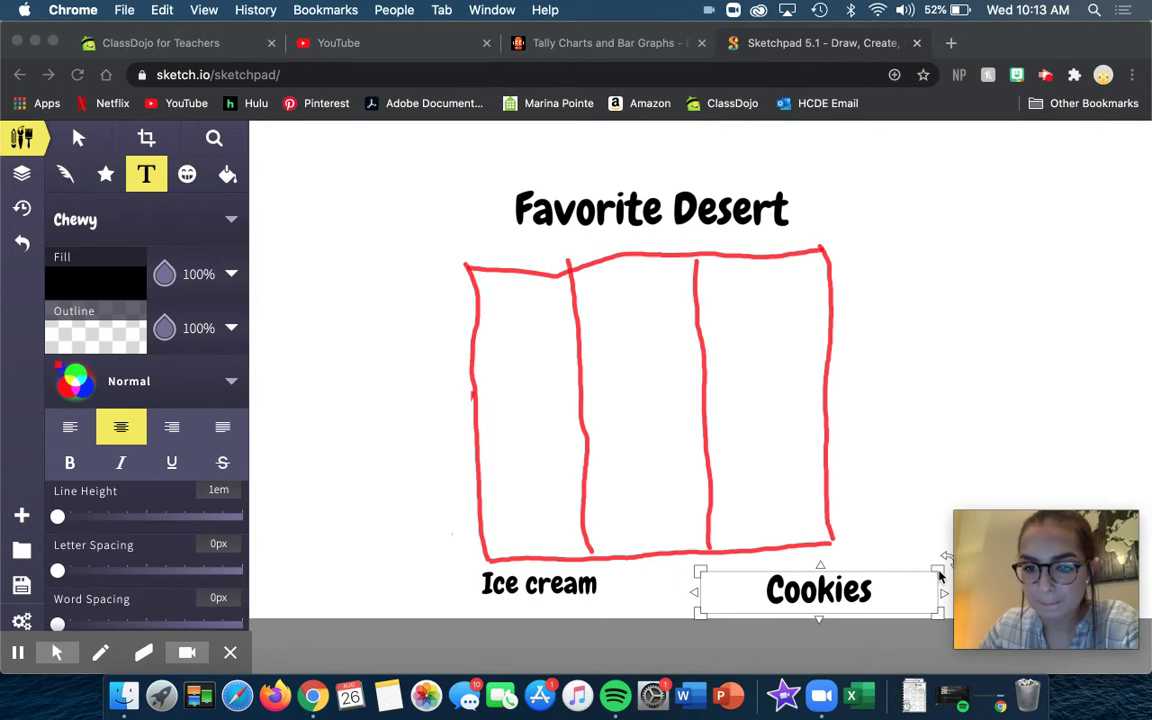
# Resize the "Cookies" label's text box so it sits directly below the chart's middle column.
pyautogui.moveTo(939, 577); pyautogui.dragTo(759, 601)
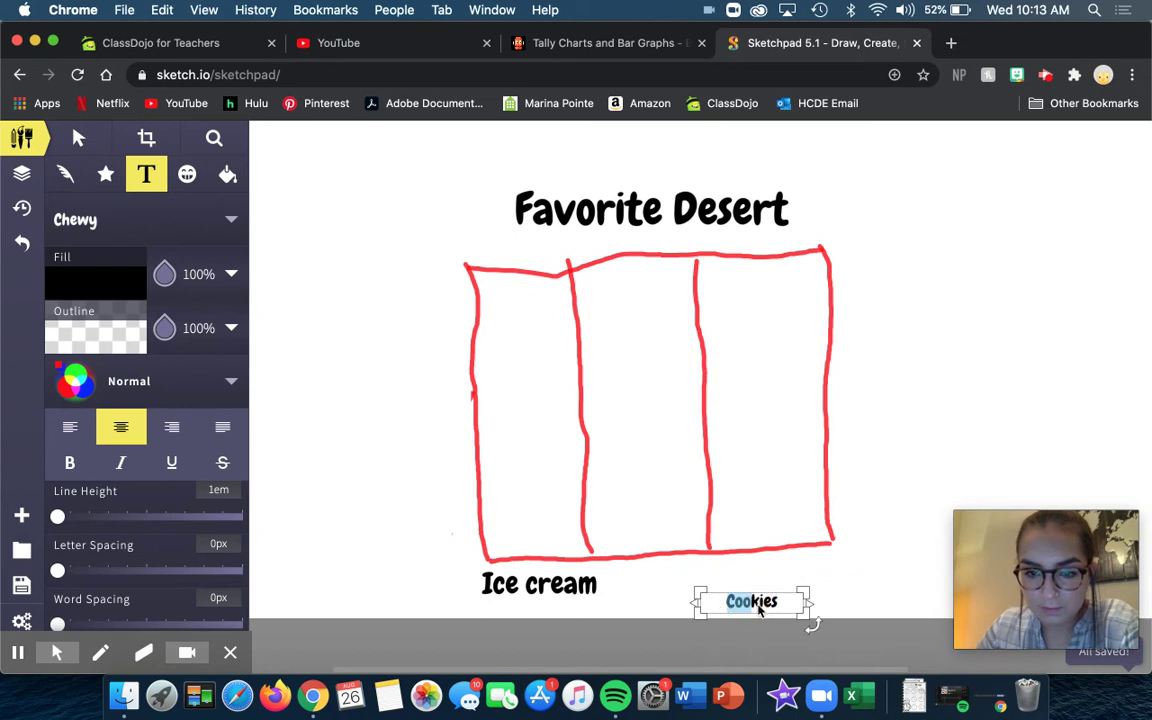
pyautogui.rightClick(757, 608)
pyautogui.click(725, 609)
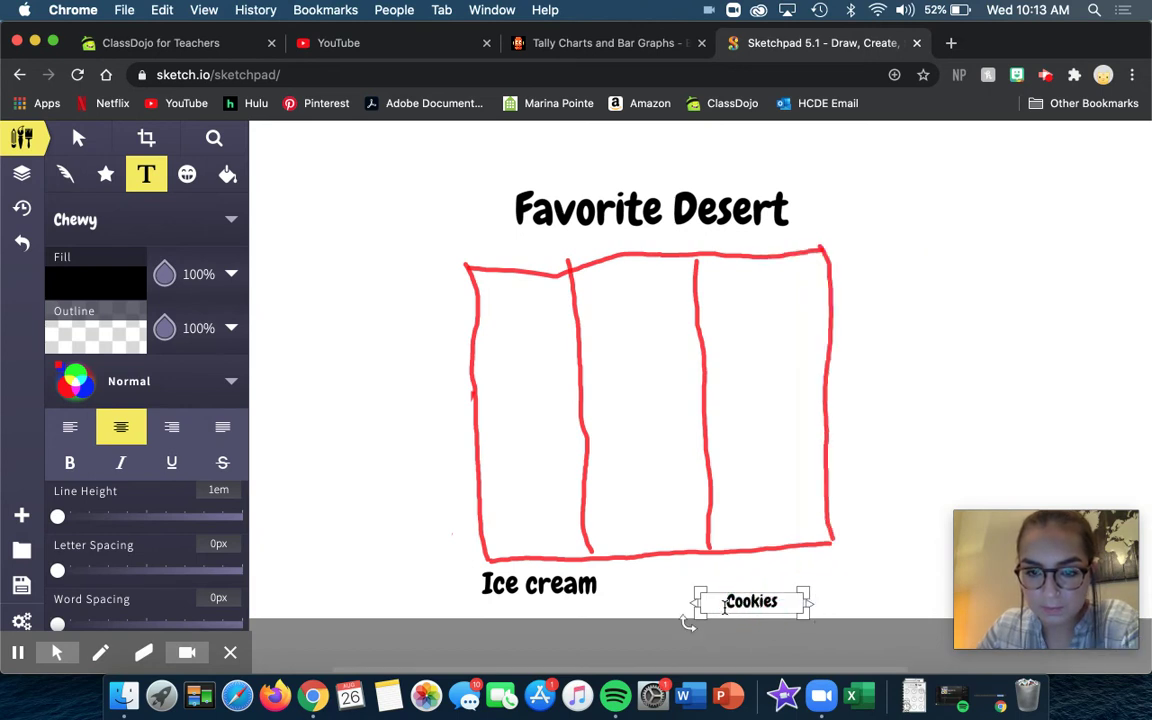
pyautogui.moveTo(699, 612); pyautogui.dragTo(622, 611)
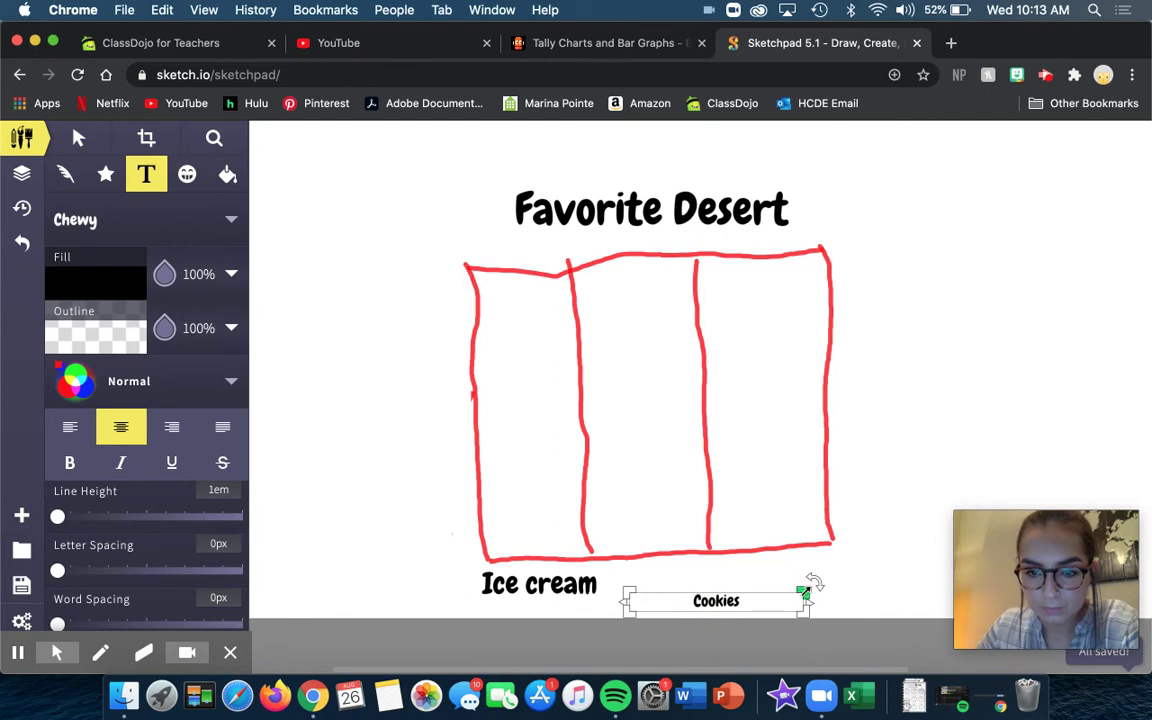
pyautogui.moveTo(805, 590); pyautogui.dragTo(698, 566)
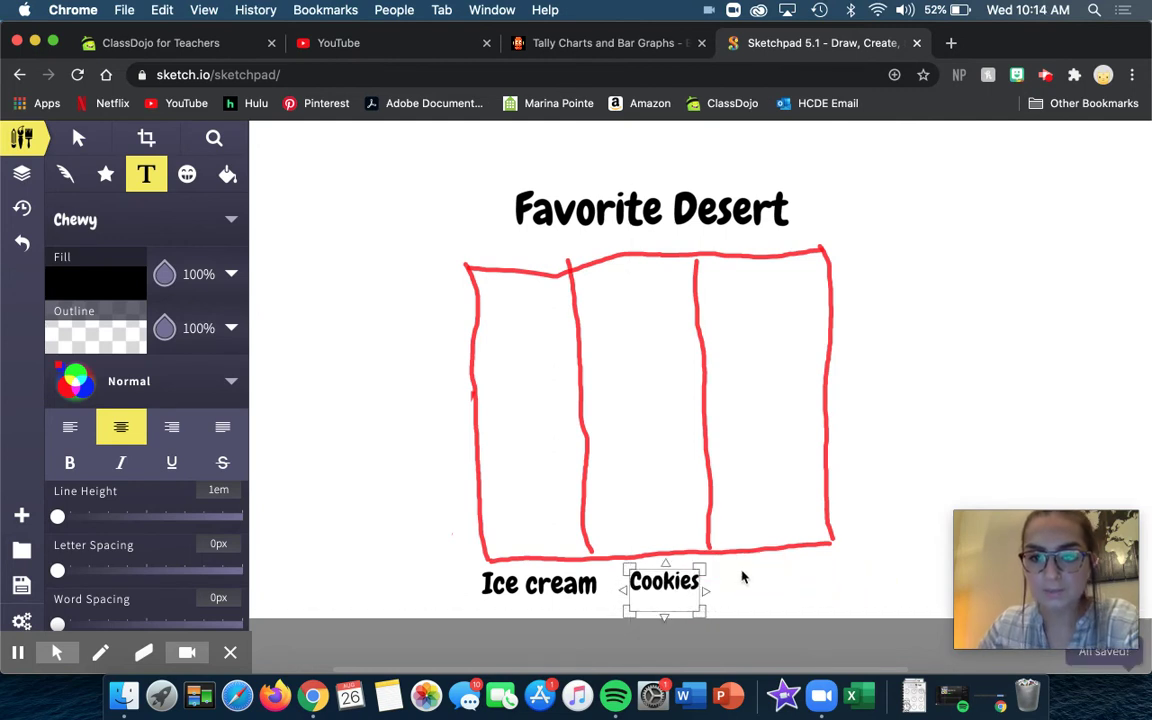
# Add the text label "Cake" below the chart's third column and move the webcam window up off the text.
pyautogui.click(745, 576)
pyautogui.click(745, 577)
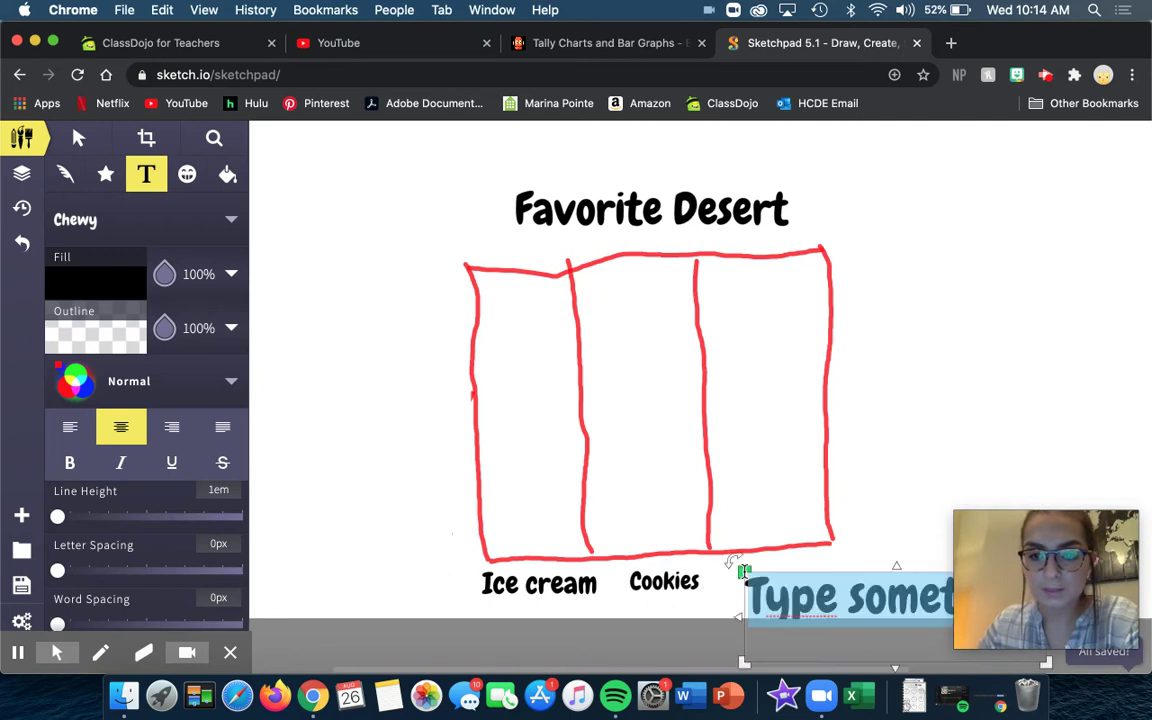
pyautogui.write('Cake')
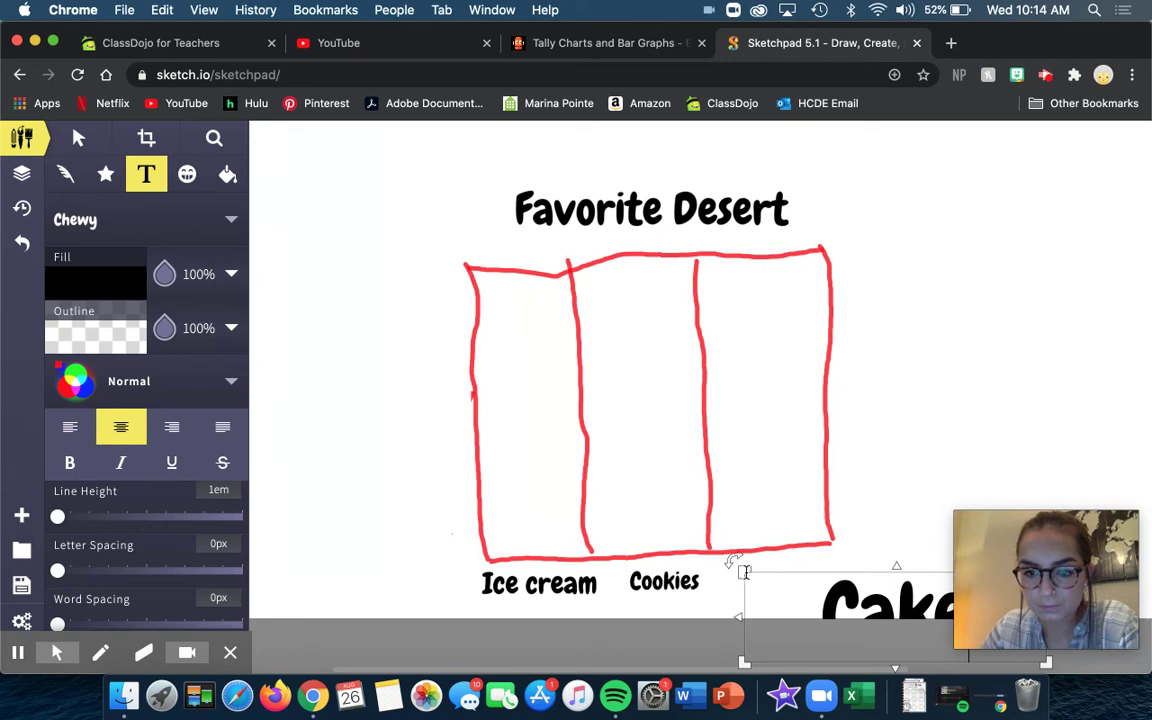
pyautogui.moveTo(745, 570); pyautogui.dragTo(721, 558)
pyautogui.moveTo(961, 520); pyautogui.dragTo(970, 524)
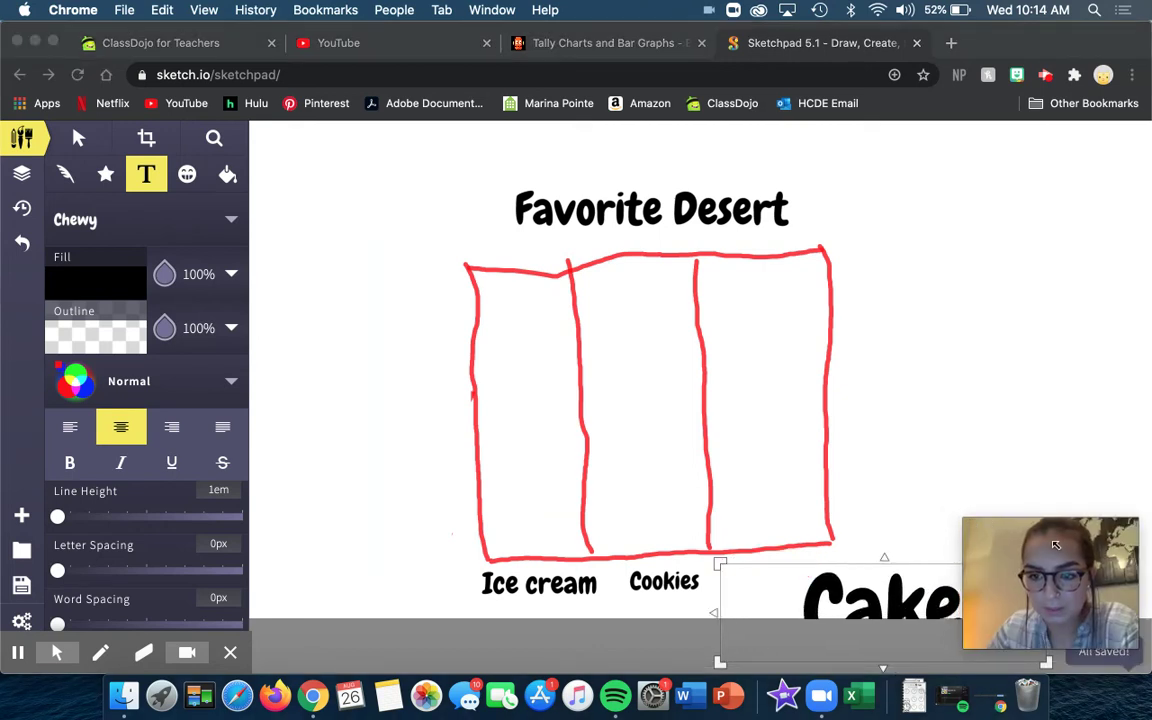
pyautogui.moveTo(1054, 550); pyautogui.dragTo(1066, 418)
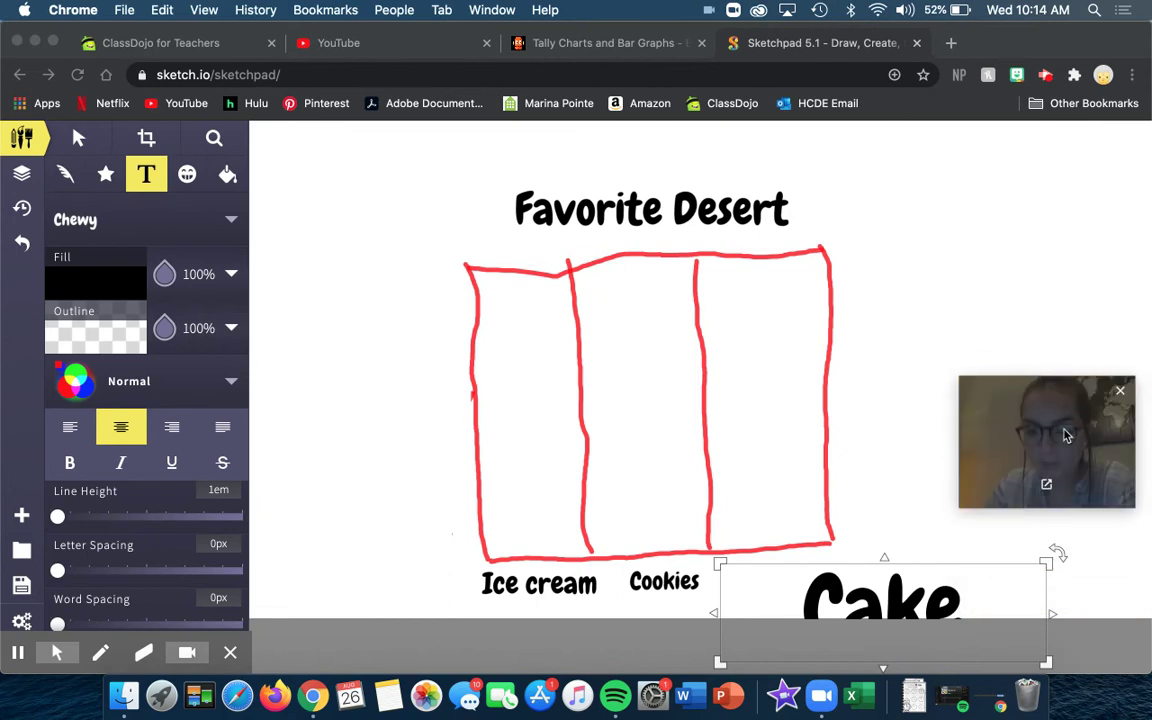
# Shrink the "Cake" label to fit directly below the third column, move the webcam window back down, and deselect the label.
pyautogui.click(1050, 562)
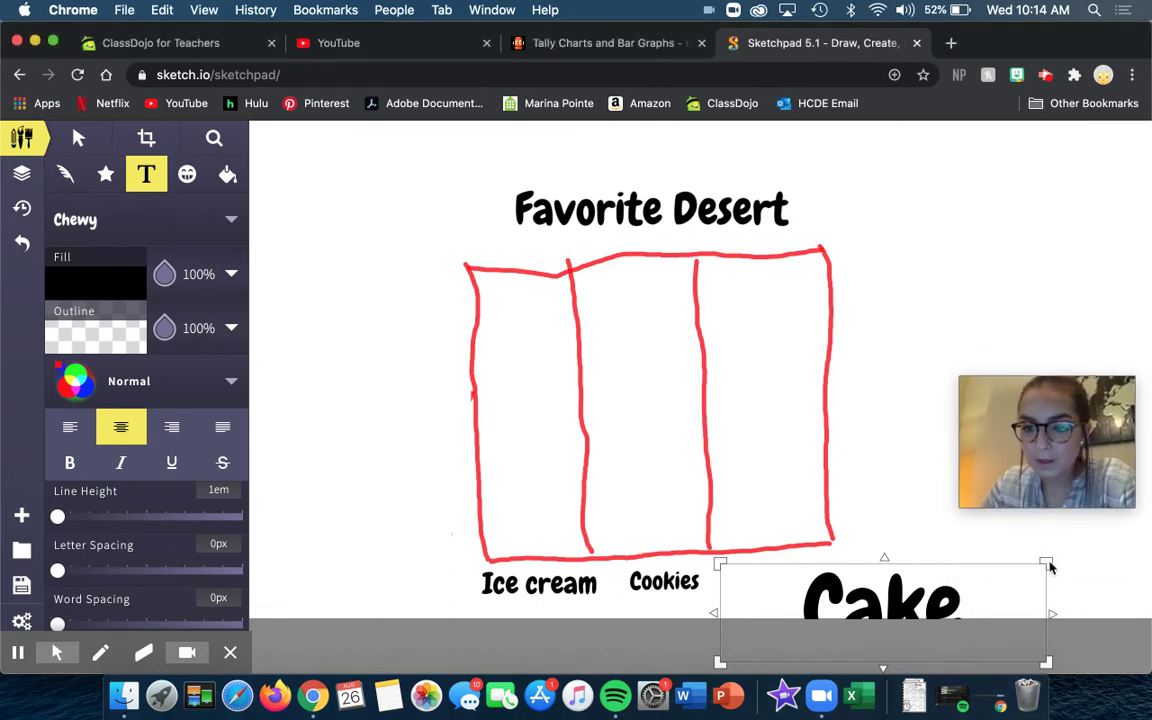
pyautogui.moveTo(1049, 560); pyautogui.dragTo(833, 546)
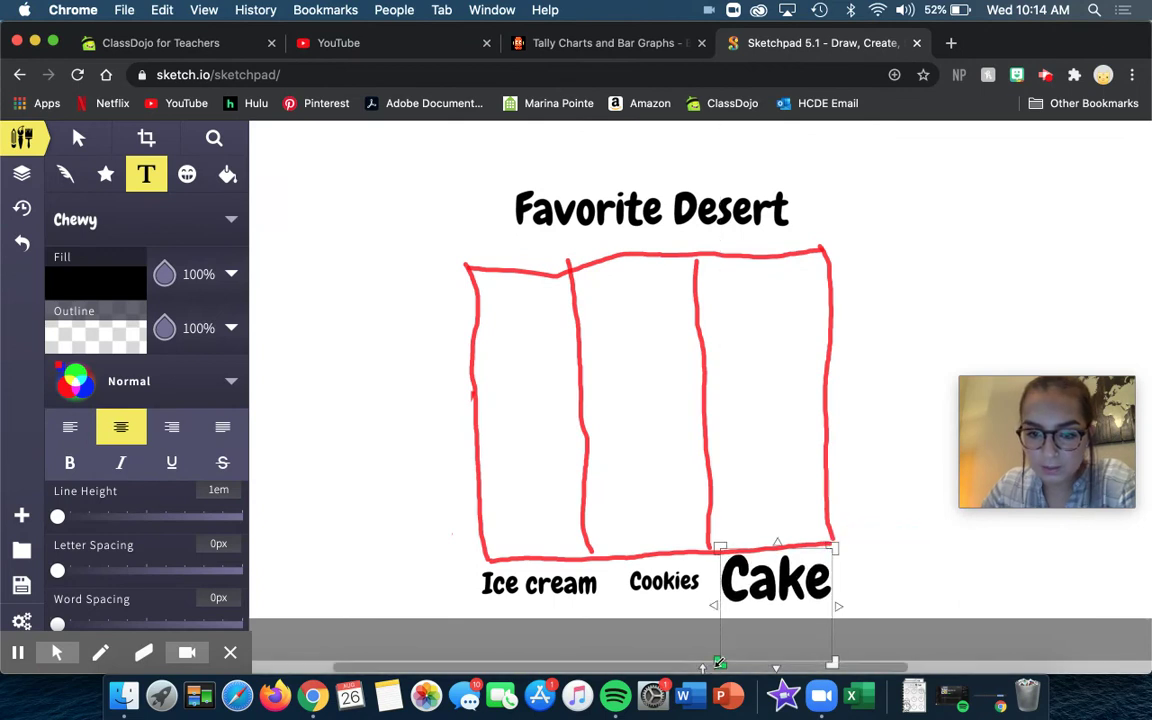
pyautogui.moveTo(720, 662); pyautogui.dragTo(723, 592)
pyautogui.moveTo(1028, 451); pyautogui.dragTo(1035, 592)
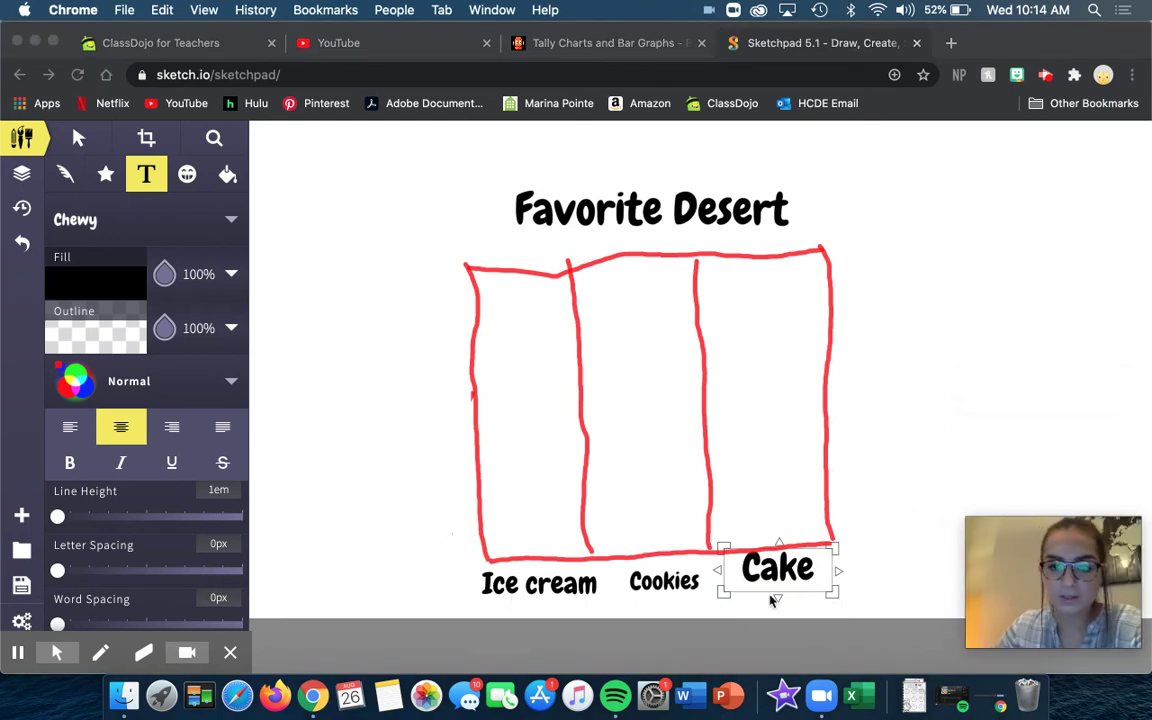
pyautogui.click(940, 434)
pyautogui.click(940, 433)
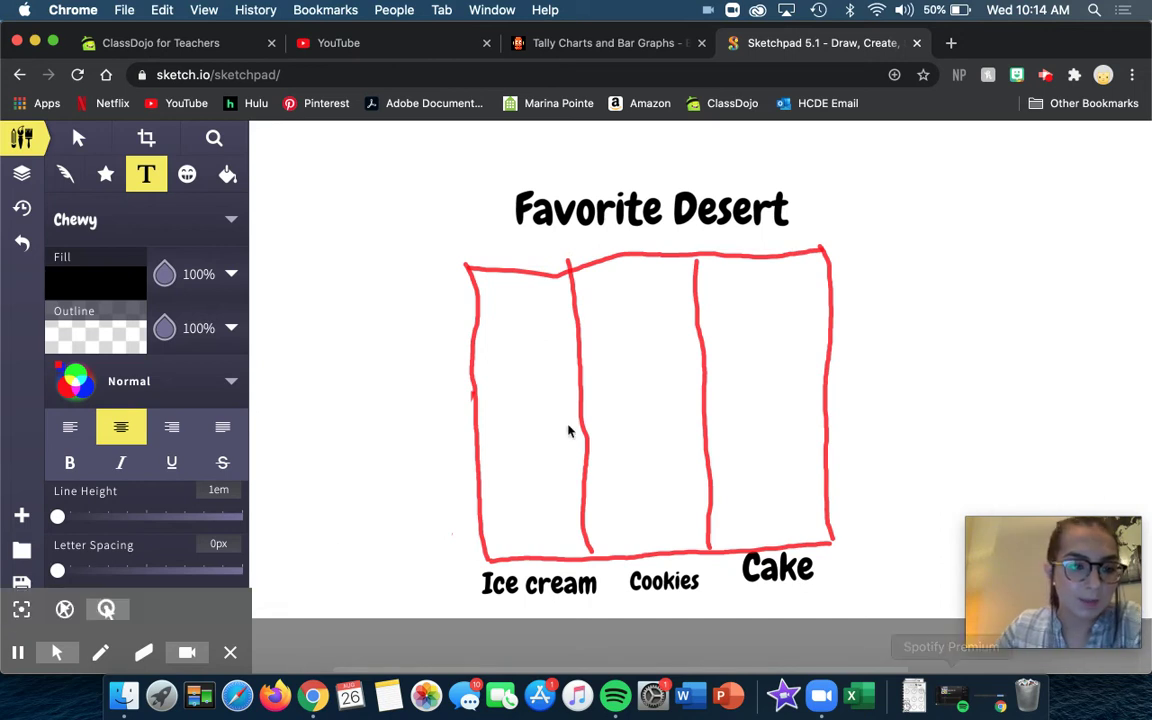
# Handwrite the heading "Tally" in green to the right of the chart title with the annotation pen and underline it.
pyautogui.click(99, 655)
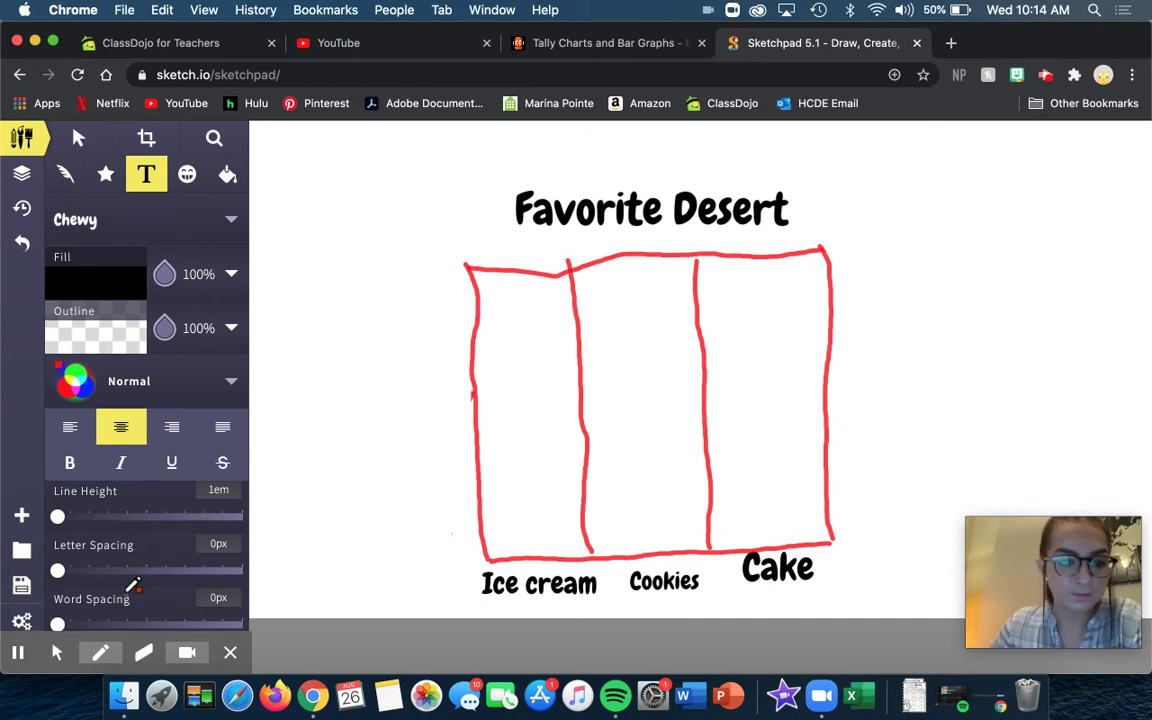
pyautogui.moveTo(100, 652)
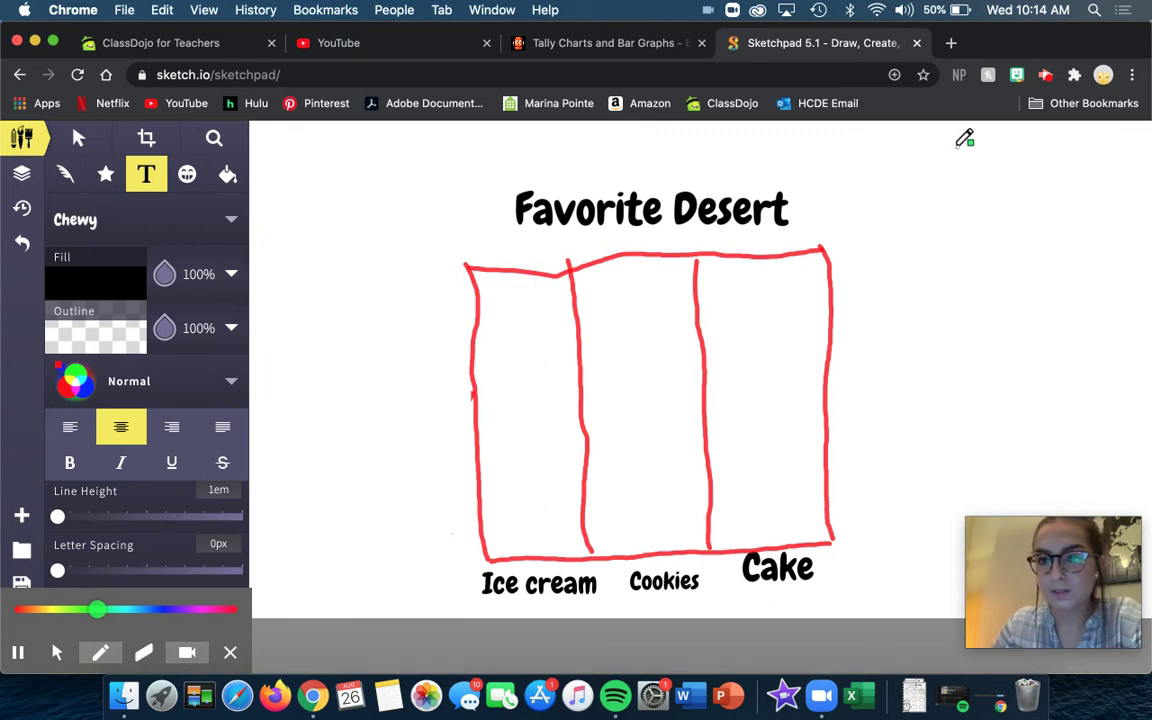
pyautogui.moveTo(938, 158); pyautogui.dragTo(956, 153)
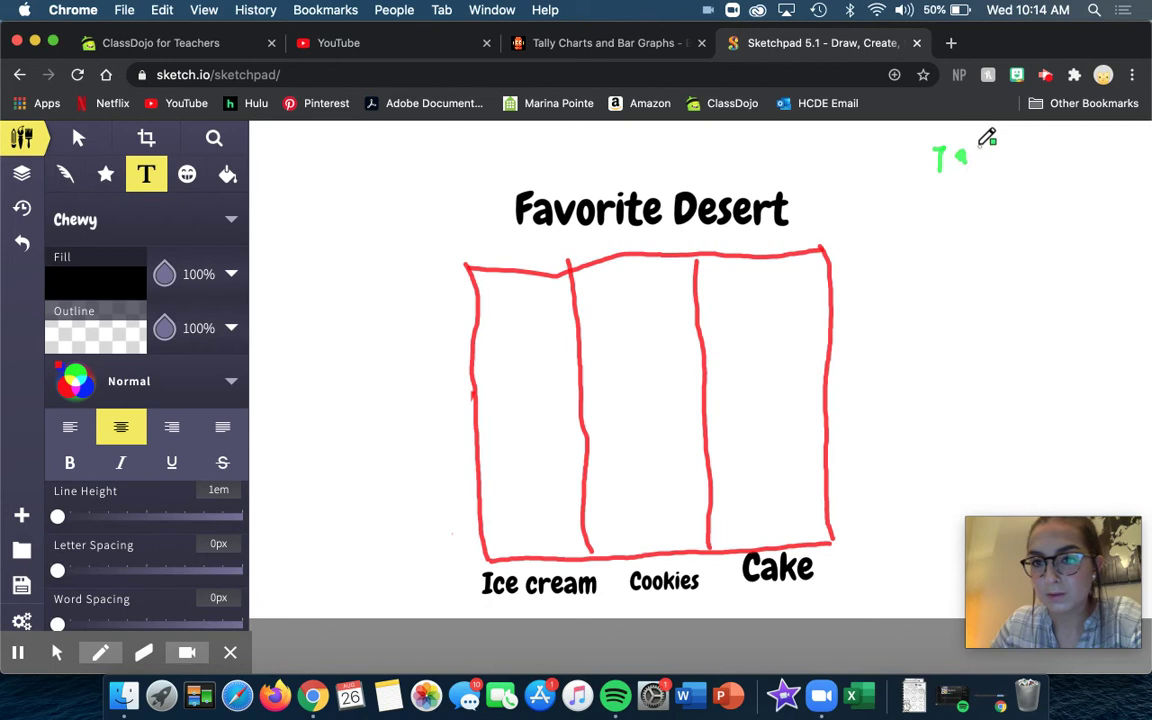
pyautogui.moveTo(985, 141)
pyautogui.mouseDown()
pyautogui.moveTo(983, 166)
pyautogui.moveTo(1021, 154)
pyautogui.moveTo(998, 202)
pyautogui.mouseUp()
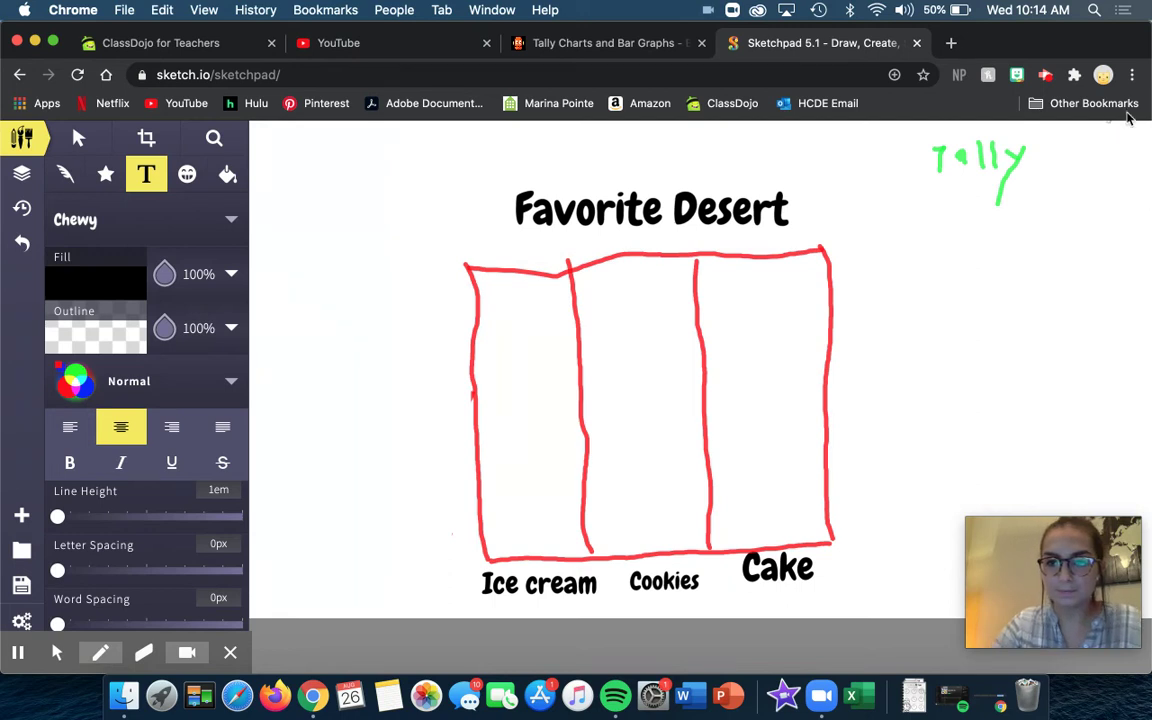
pyautogui.moveTo(912, 183); pyautogui.dragTo(1037, 157)
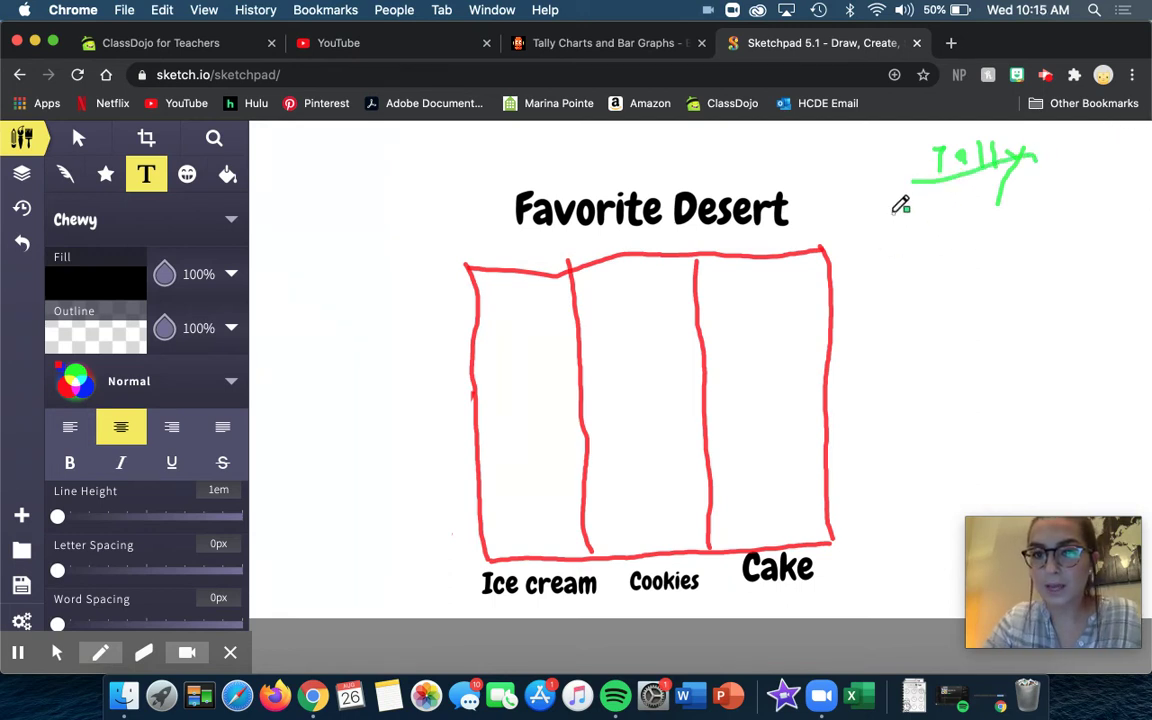
pyautogui.moveTo(886, 214)
pyautogui.mouseDown()
pyautogui.moveTo(898, 205)
pyautogui.moveTo(907, 220)
pyautogui.mouseUp()
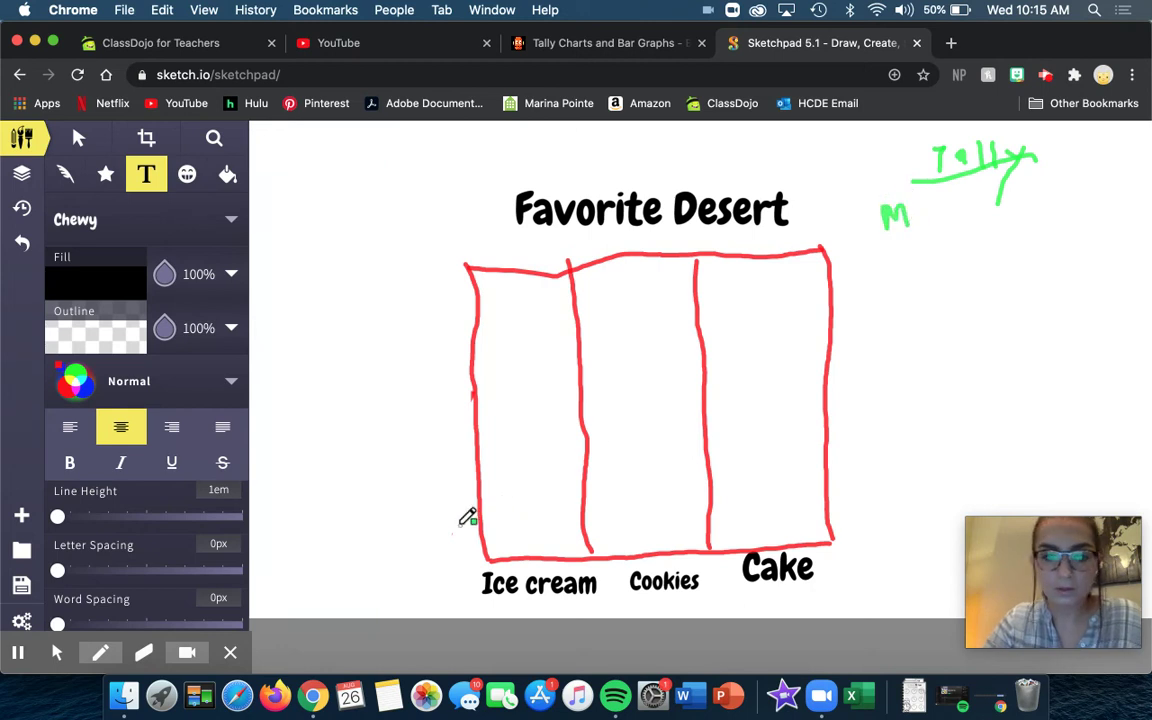
pyautogui.click(143, 652)
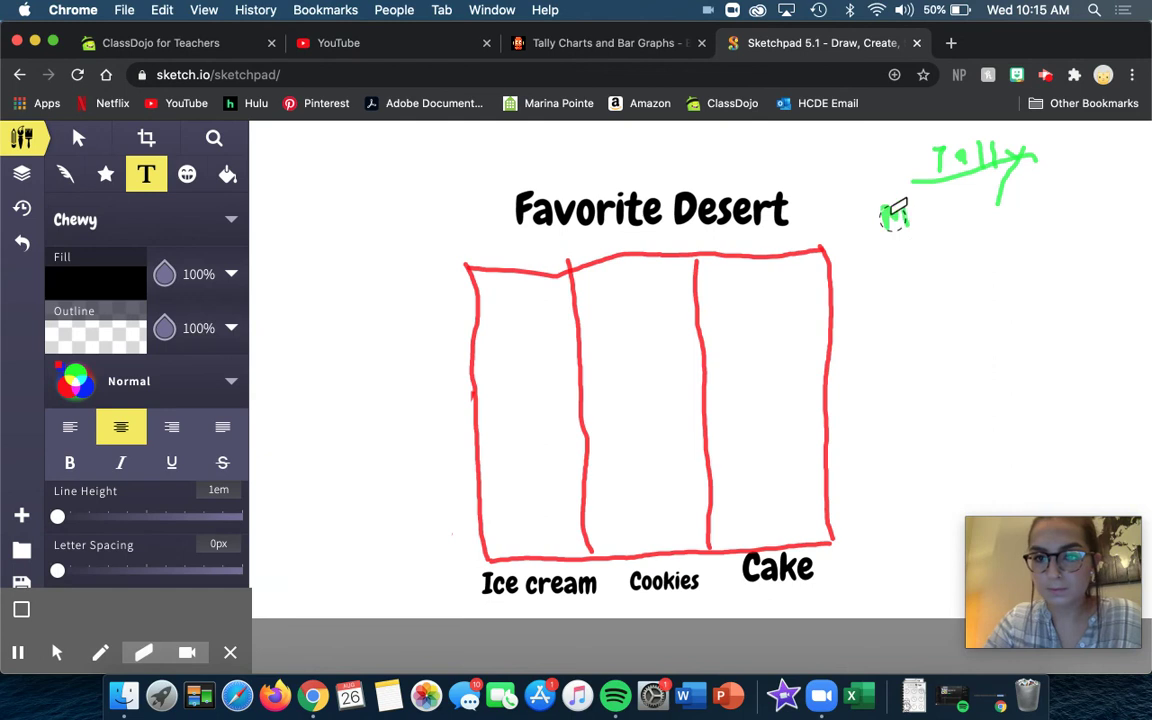
pyautogui.moveTo(895, 211); pyautogui.dragTo(895, 213)
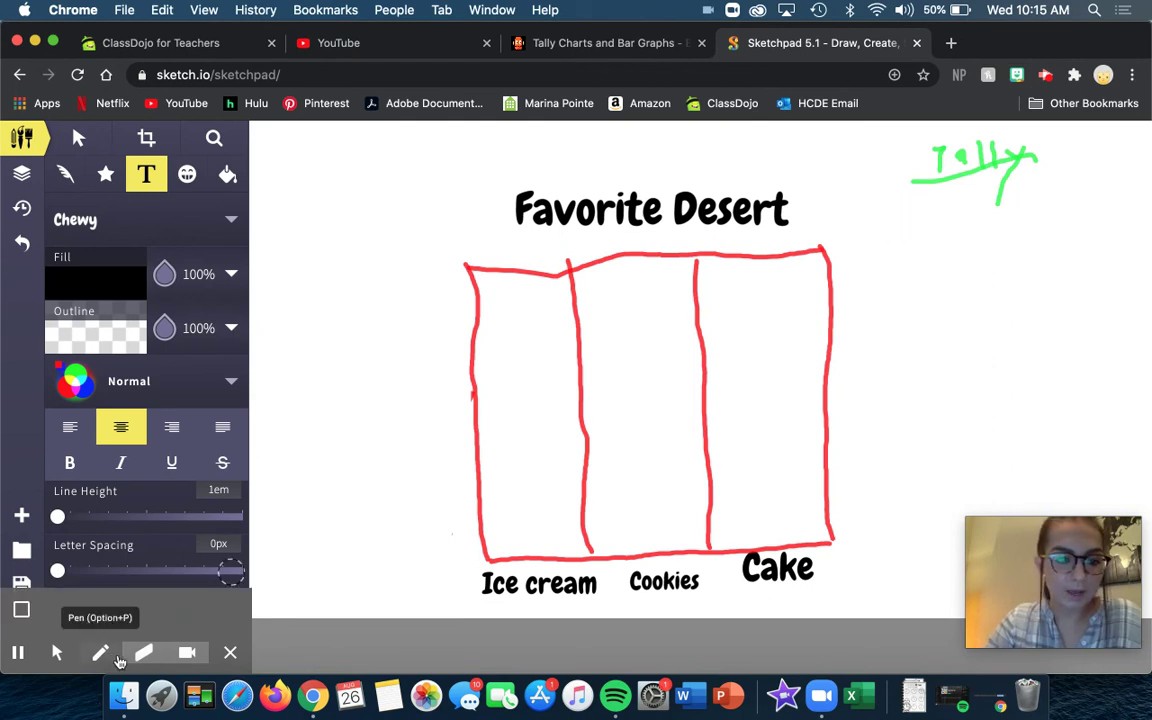
# Handwrite the green entry "IC -" under the "Tally" heading and give it one tally mark.
pyautogui.click(100, 652)
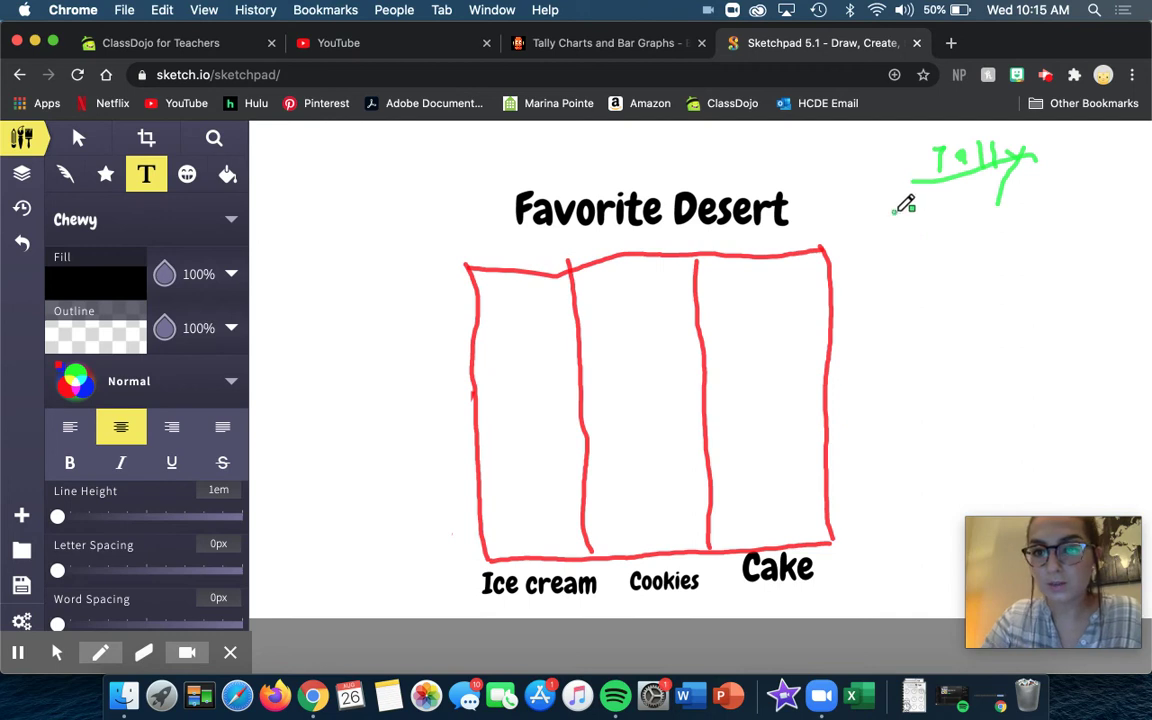
pyautogui.moveTo(904, 214); pyautogui.dragTo(904, 238)
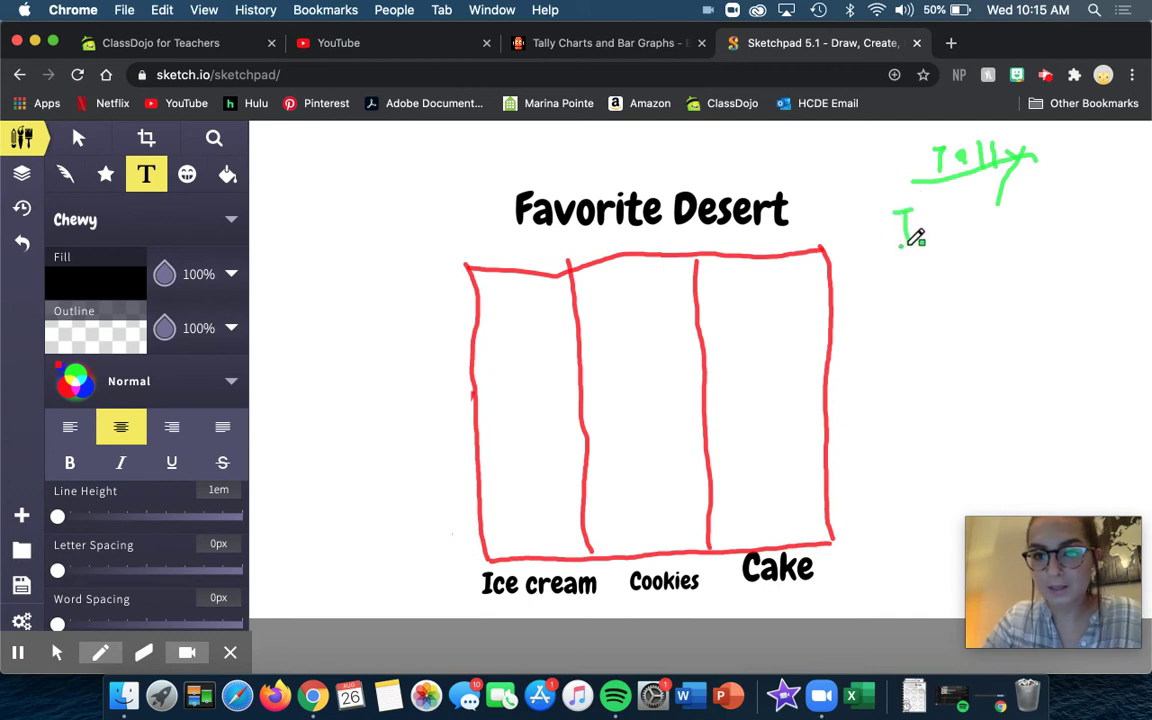
pyautogui.moveTo(953, 214); pyautogui.dragTo(955, 238)
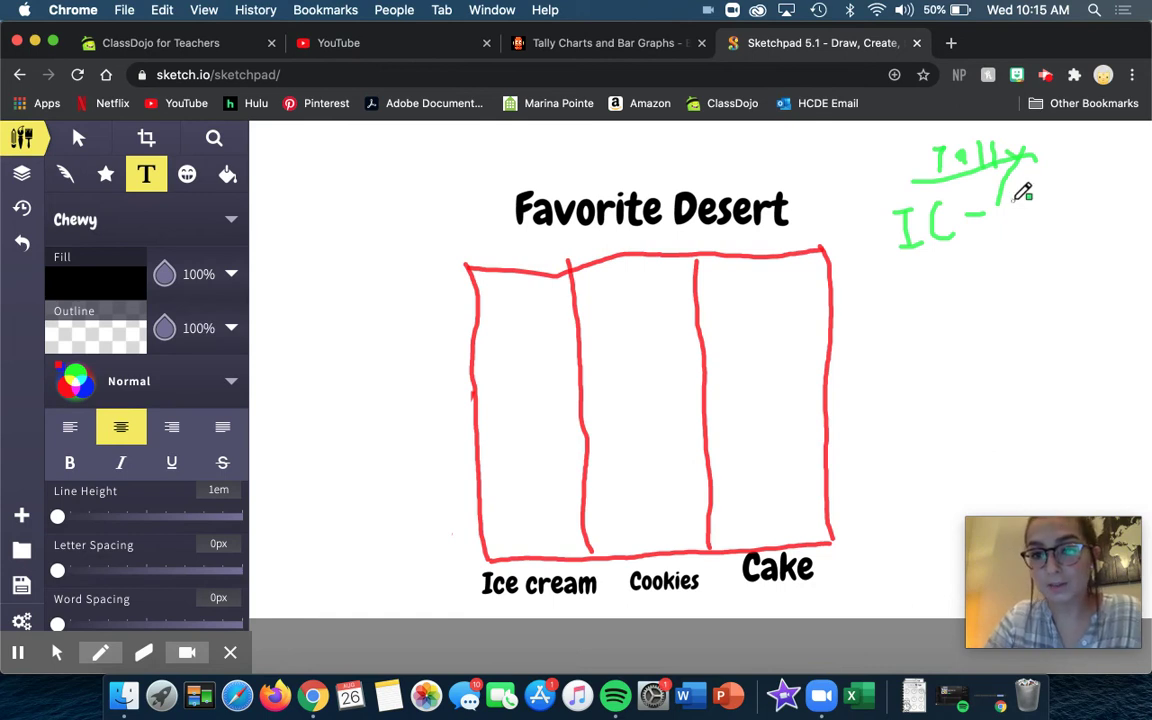
pyautogui.moveTo(1013, 202); pyautogui.dragTo(1018, 220)
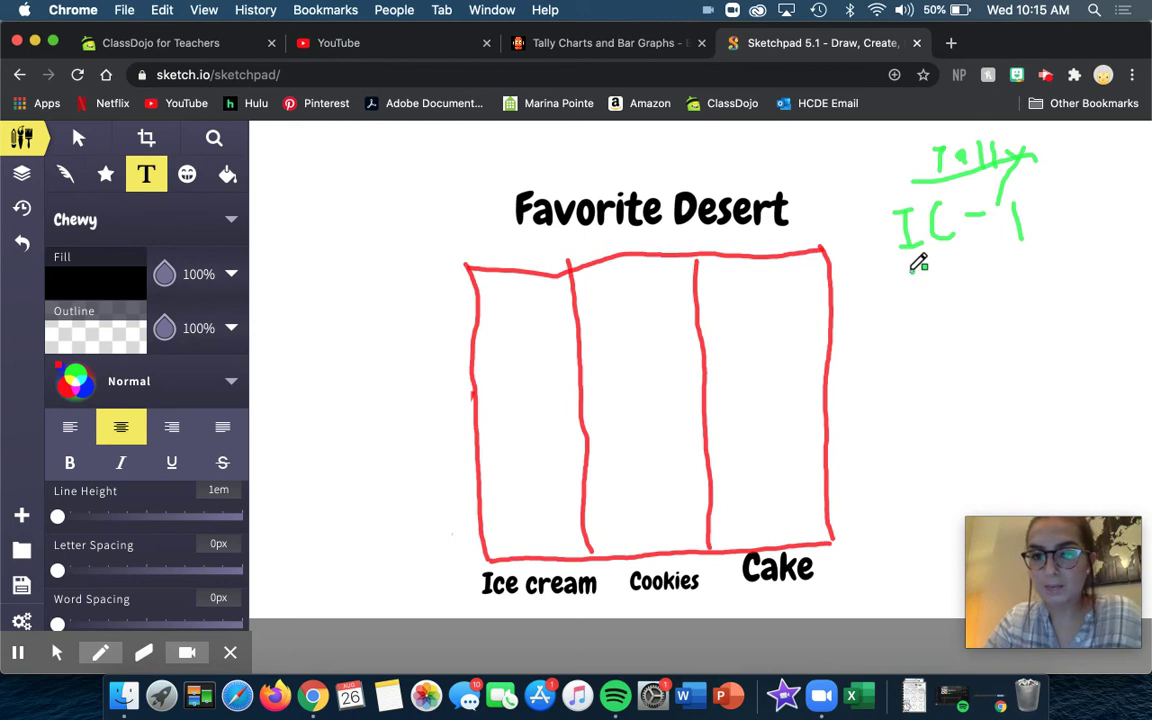
# Handwrite the green entries "Co -" with one tally mark and "Ca -" without a mark below the "IC" entry.
pyautogui.moveTo(912, 272)
pyautogui.mouseDown()
pyautogui.moveTo(915, 298)
pyautogui.moveTo(931, 277)
pyautogui.moveTo(975, 283)
pyautogui.mouseUp()
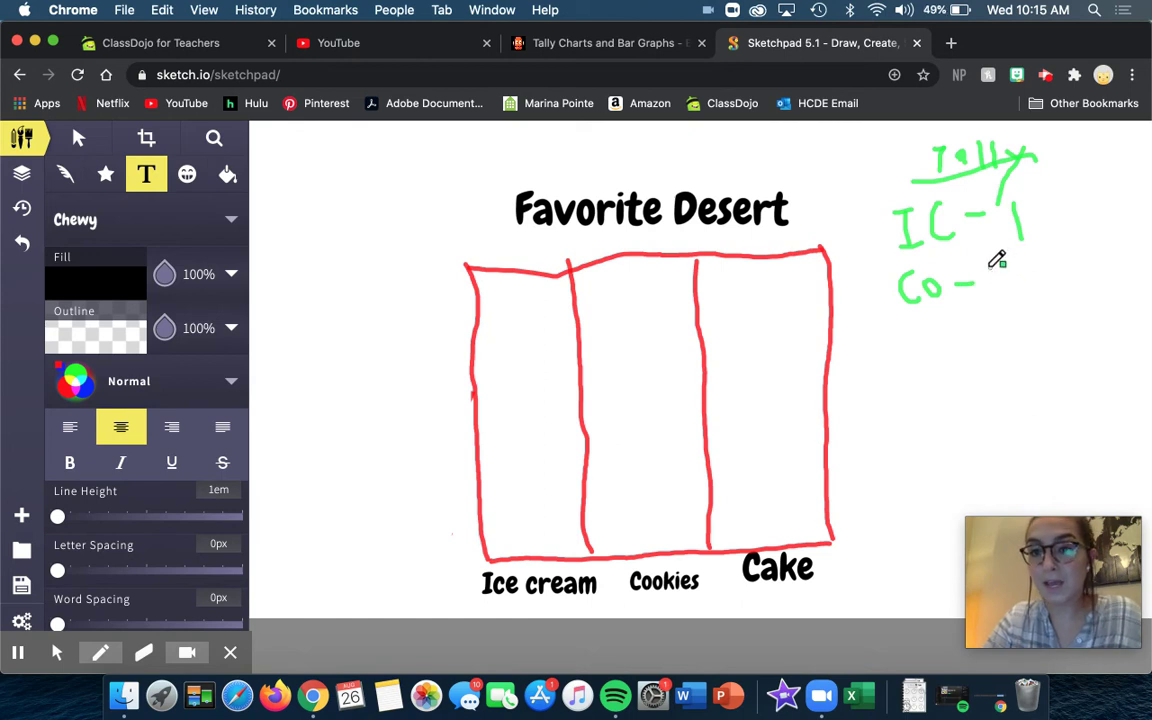
pyautogui.moveTo(991, 274); pyautogui.dragTo(994, 295)
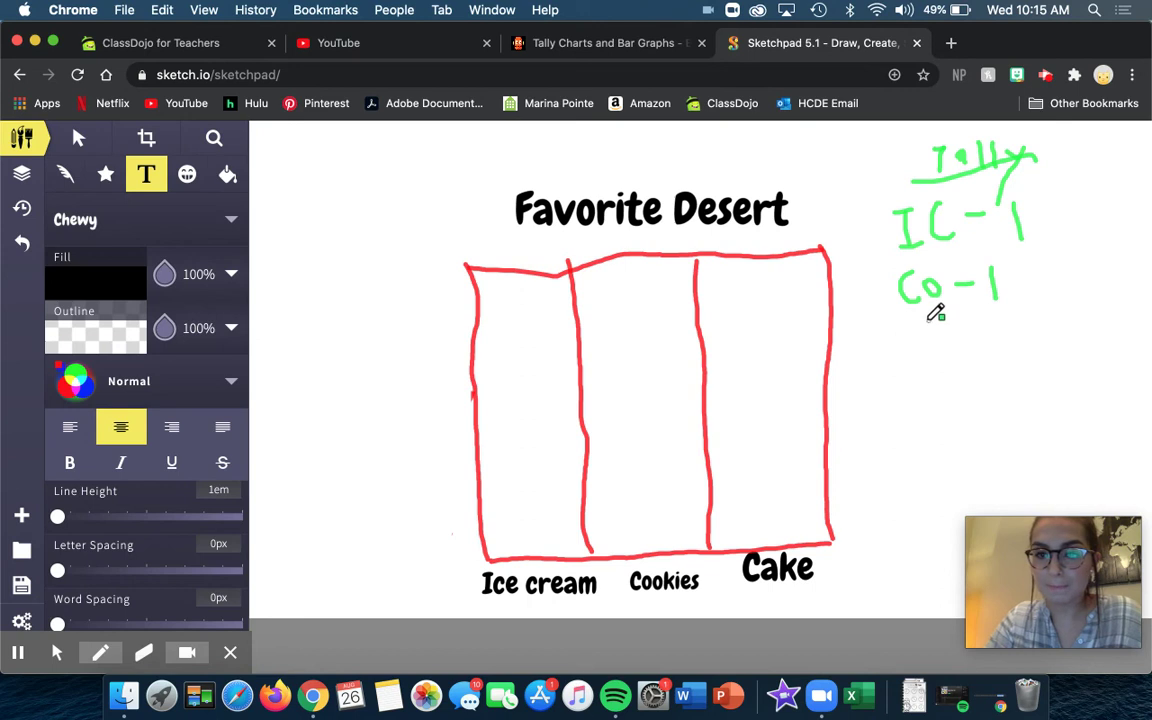
pyautogui.moveTo(926, 328); pyautogui.dragTo(911, 350)
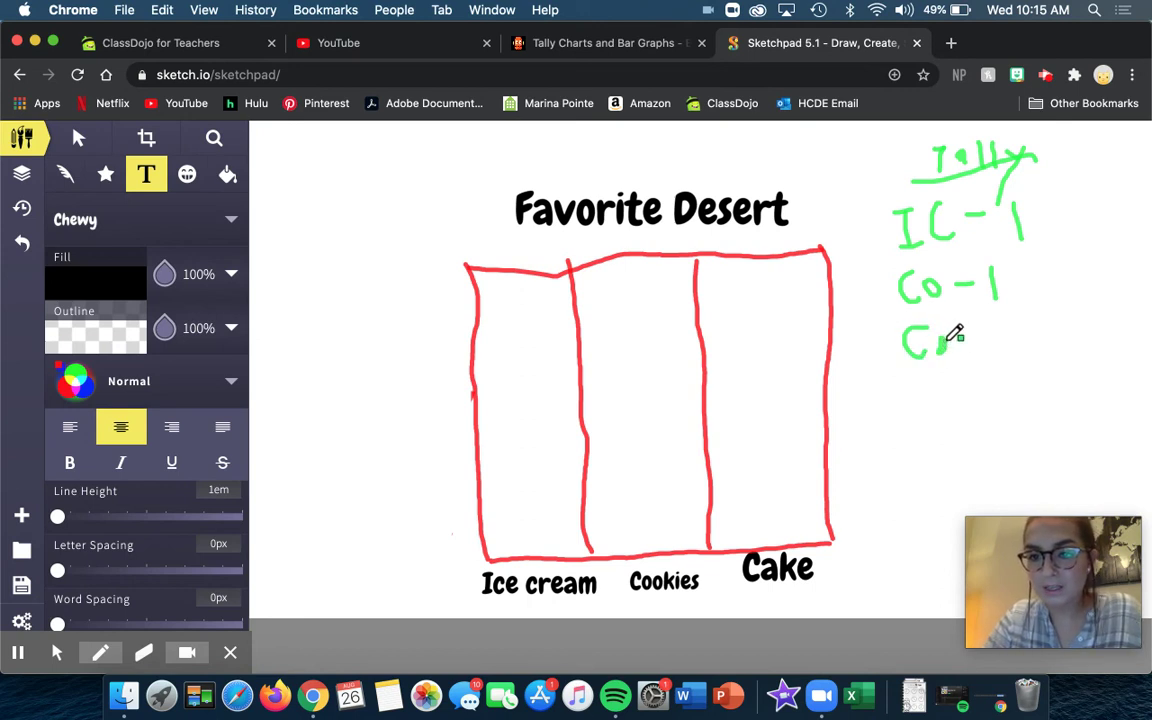
pyautogui.moveTo(953, 352); pyautogui.dragTo(988, 343)
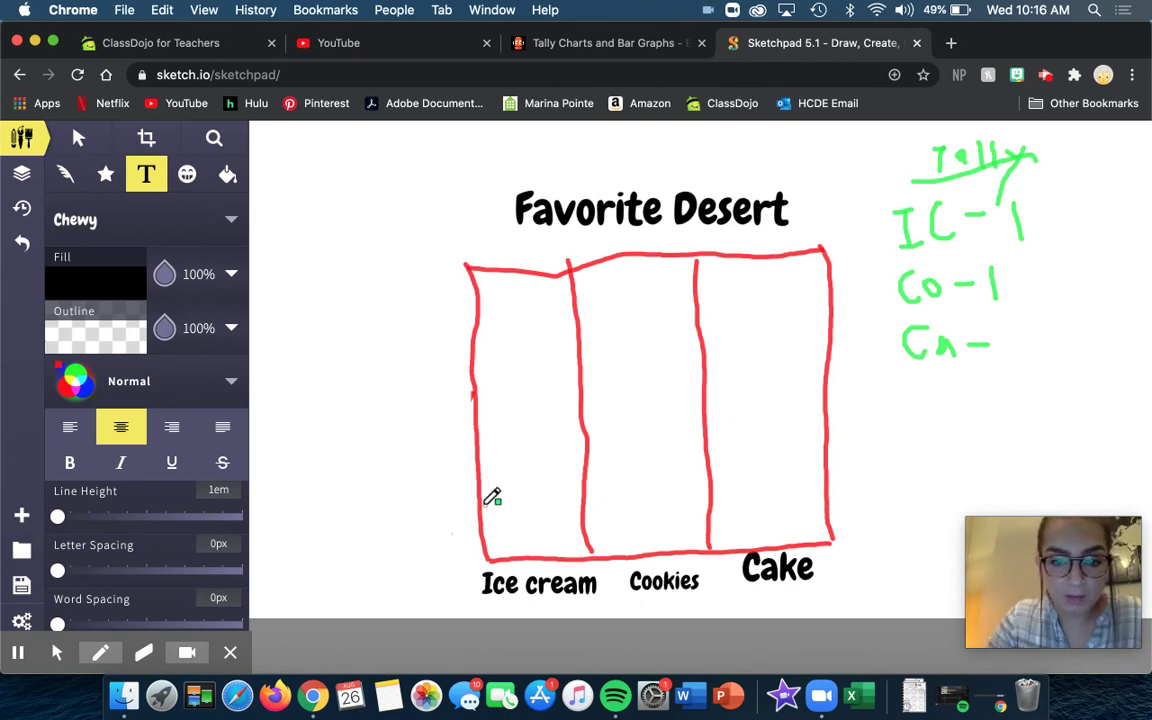
# Set the annotation pen to red and divide the Ice cream column into five cells with four horizontal lines.
pyautogui.moveTo(100, 652)
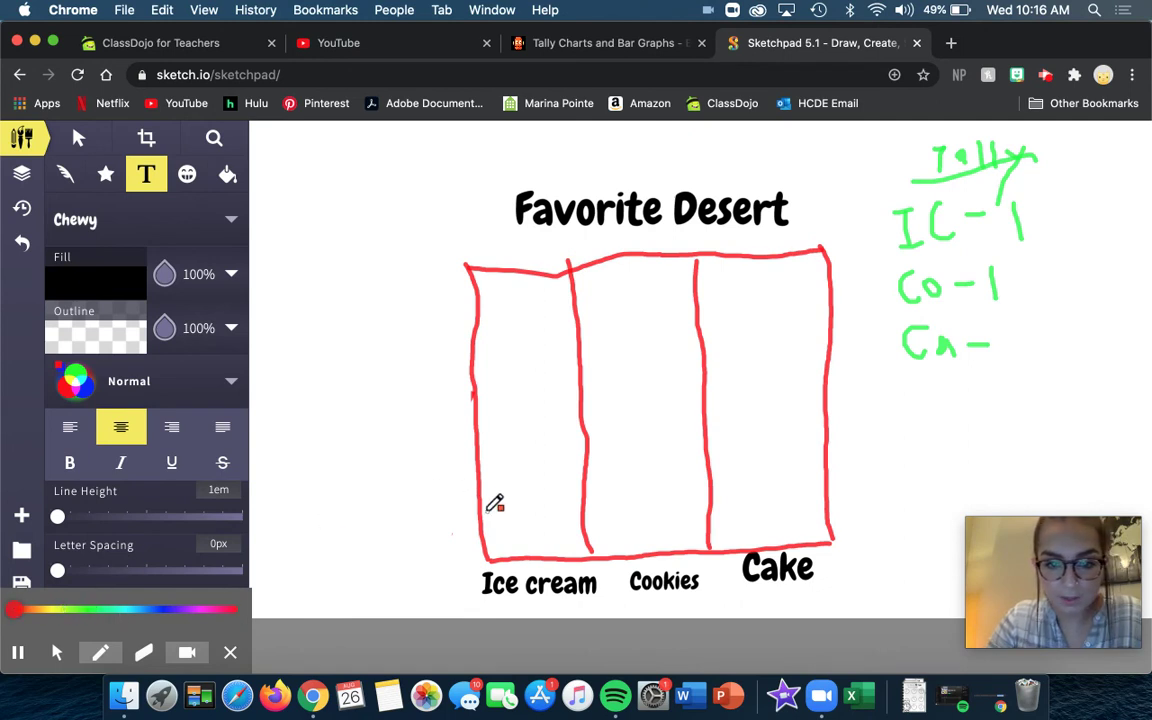
pyautogui.moveTo(486, 510); pyautogui.dragTo(584, 506)
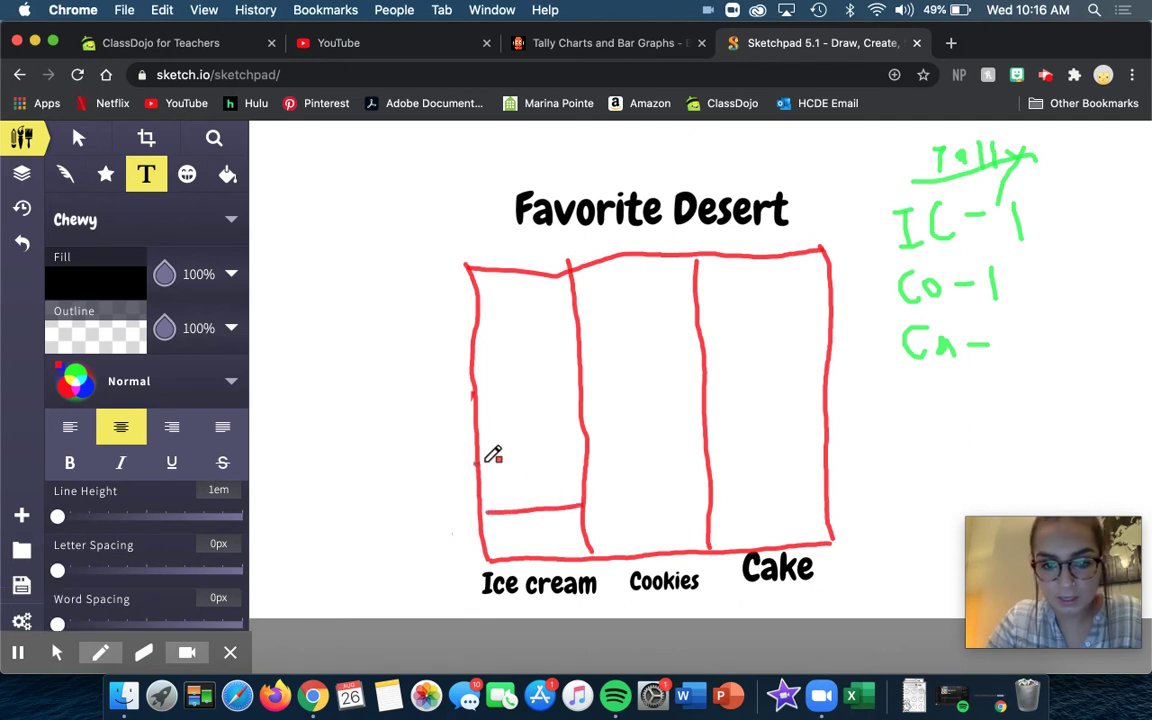
pyautogui.moveTo(477, 463); pyautogui.dragTo(580, 453)
pyautogui.moveTo(477, 410); pyautogui.dragTo(578, 405)
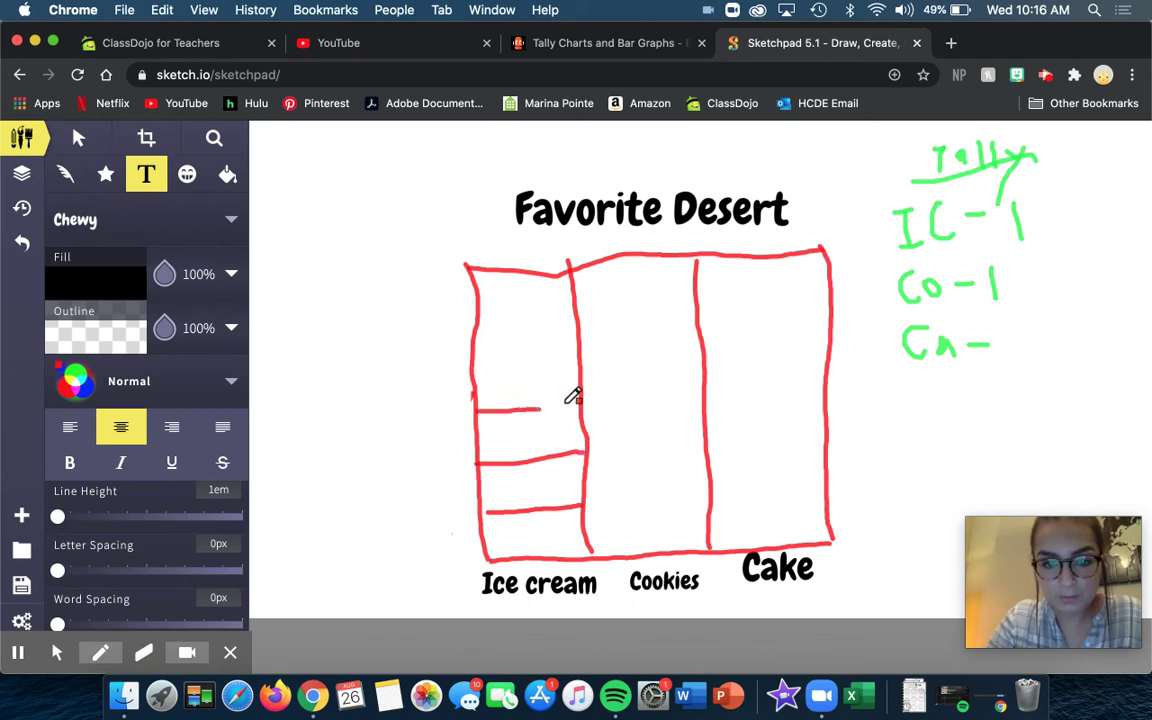
pyautogui.moveTo(481, 339); pyautogui.dragTo(578, 337)
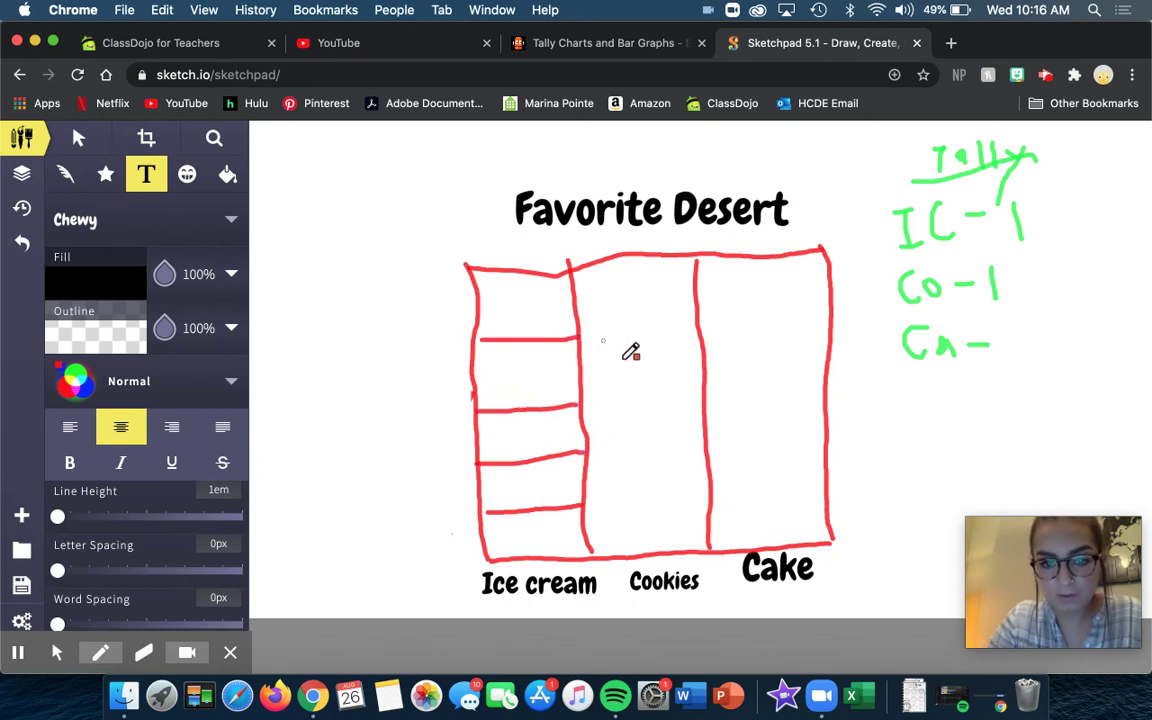
# Continue the four red horizontal lines across the Cookies column to divide it into five cells.
pyautogui.moveTo(587, 506); pyautogui.dragTo(710, 498)
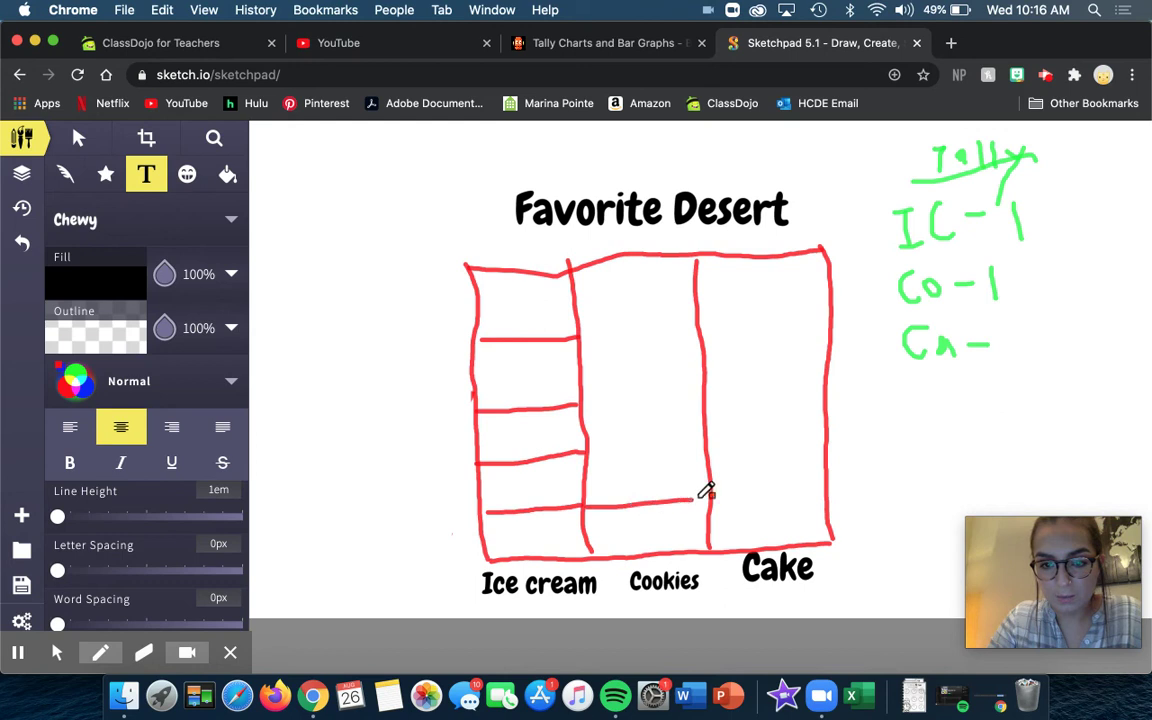
pyautogui.moveTo(588, 455); pyautogui.dragTo(705, 443)
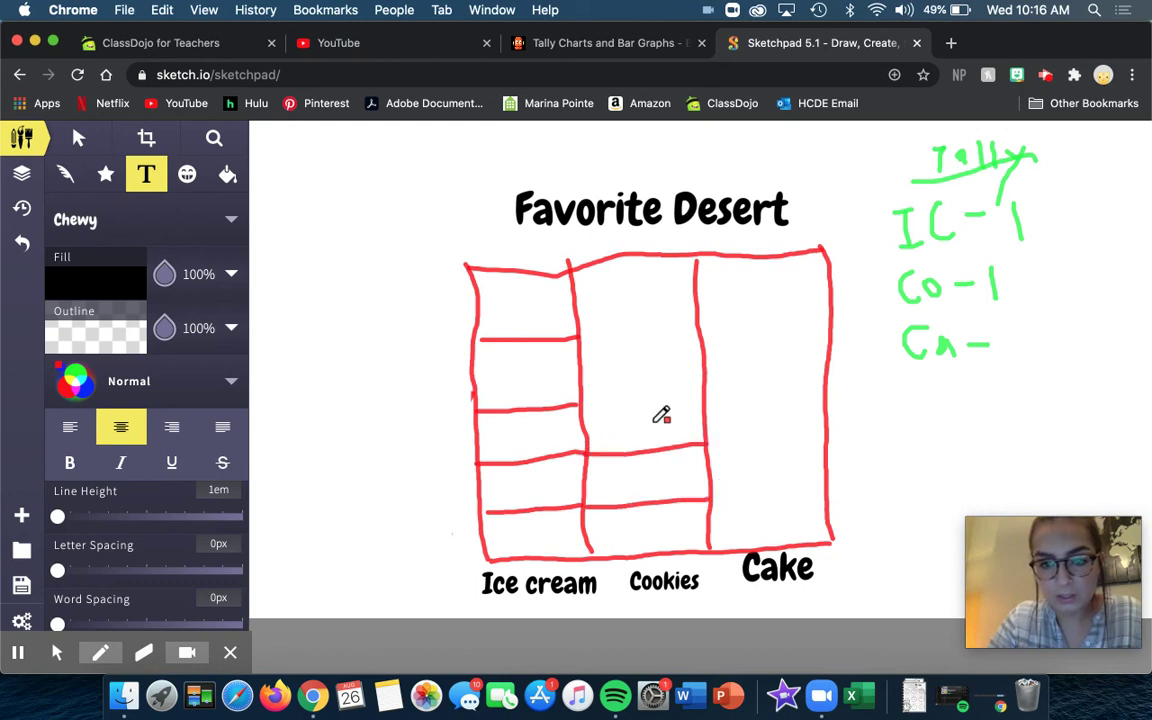
pyautogui.moveTo(581, 401); pyautogui.dragTo(710, 386)
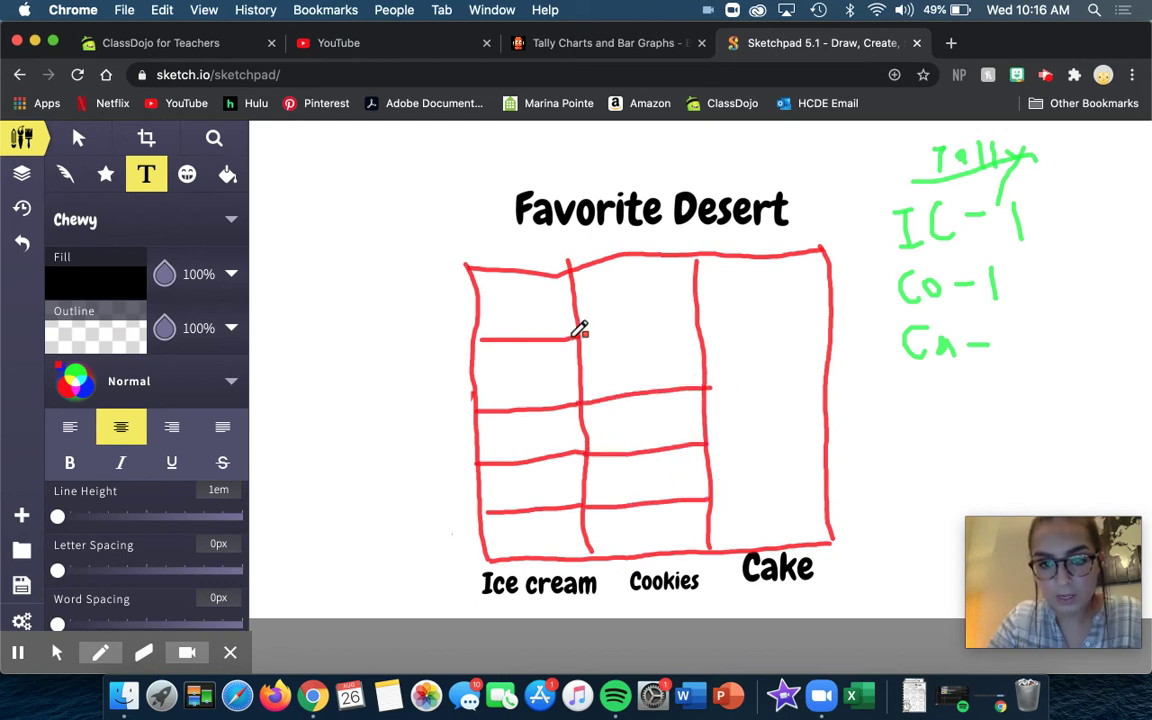
pyautogui.moveTo(580, 339); pyautogui.dragTo(705, 337)
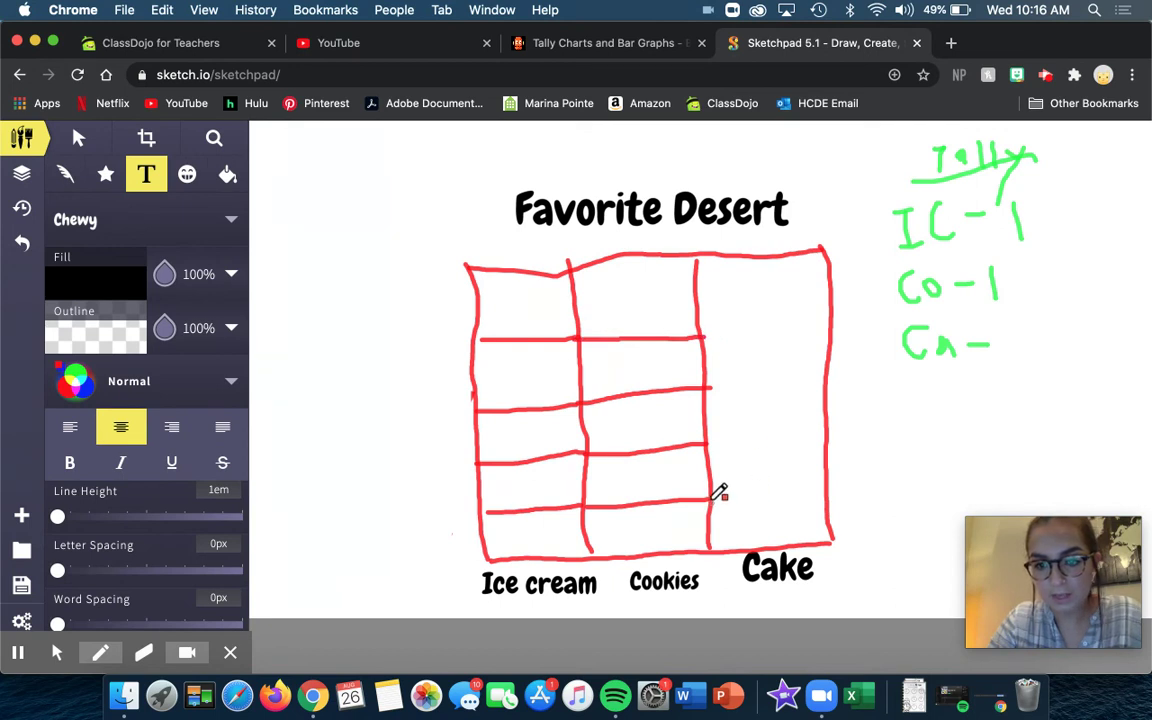
# Extend the four red horizontal lines through the Cake column to the chart's outer edge.
pyautogui.moveTo(714, 499); pyautogui.dragTo(828, 498)
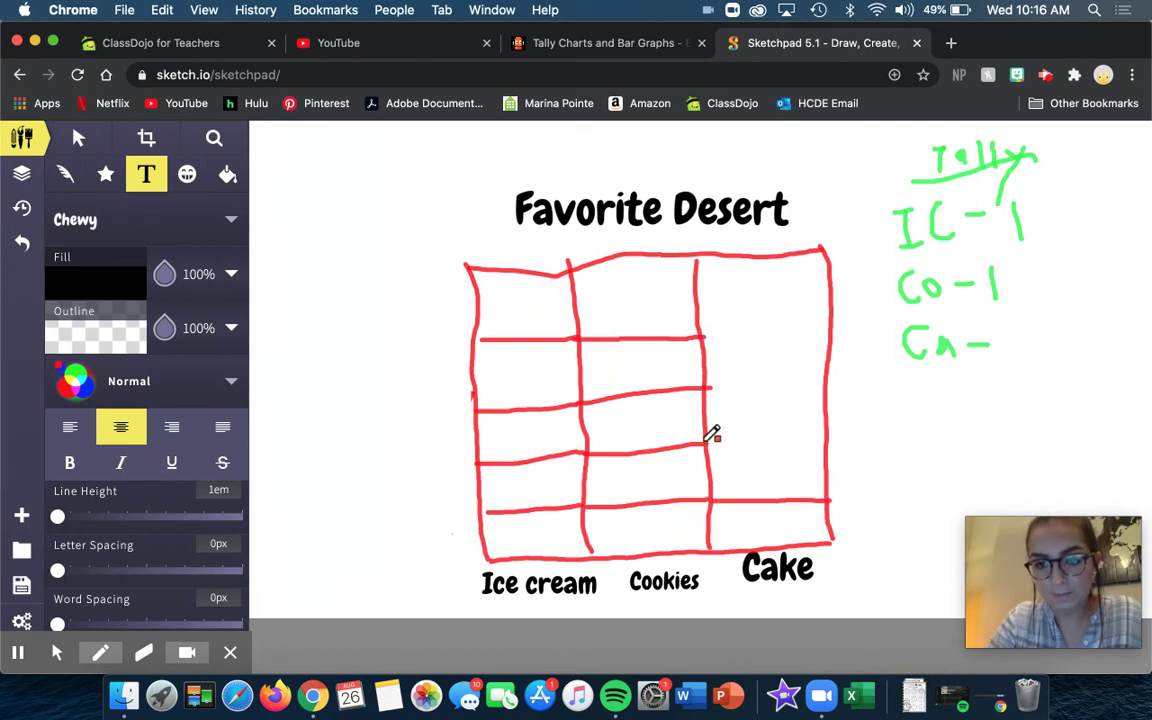
pyautogui.moveTo(710, 443); pyautogui.dragTo(797, 443)
pyautogui.moveTo(715, 378); pyautogui.dragTo(841, 375)
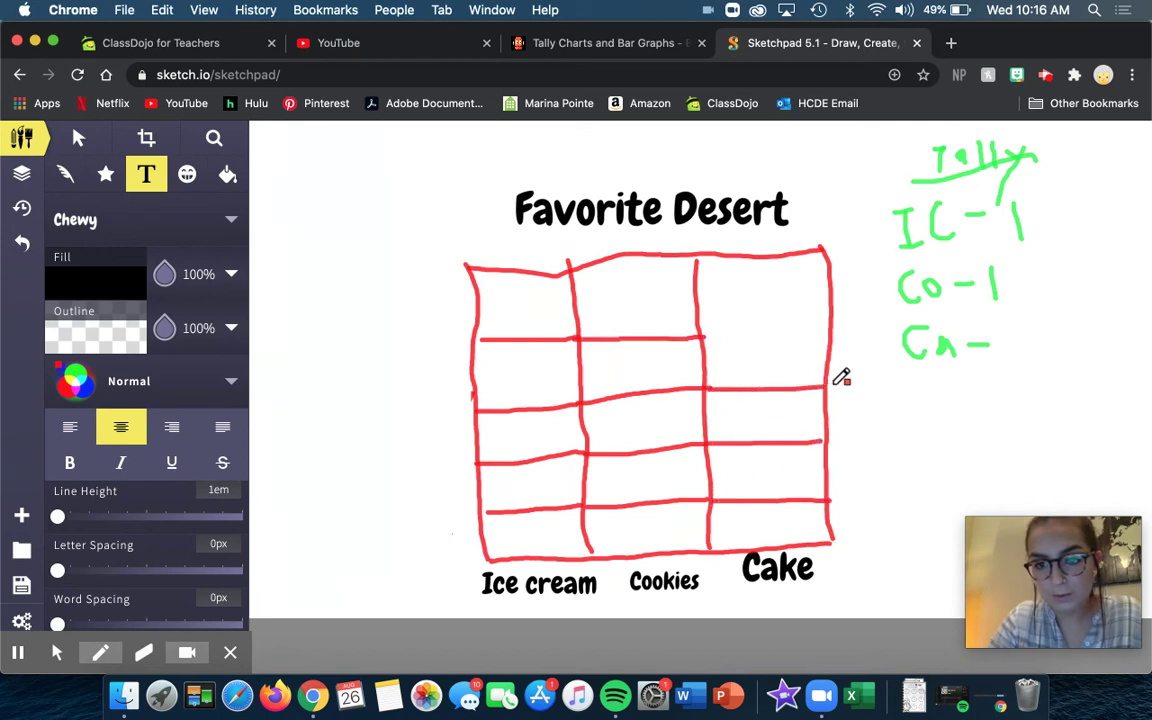
pyautogui.moveTo(710, 338); pyautogui.dragTo(830, 335)
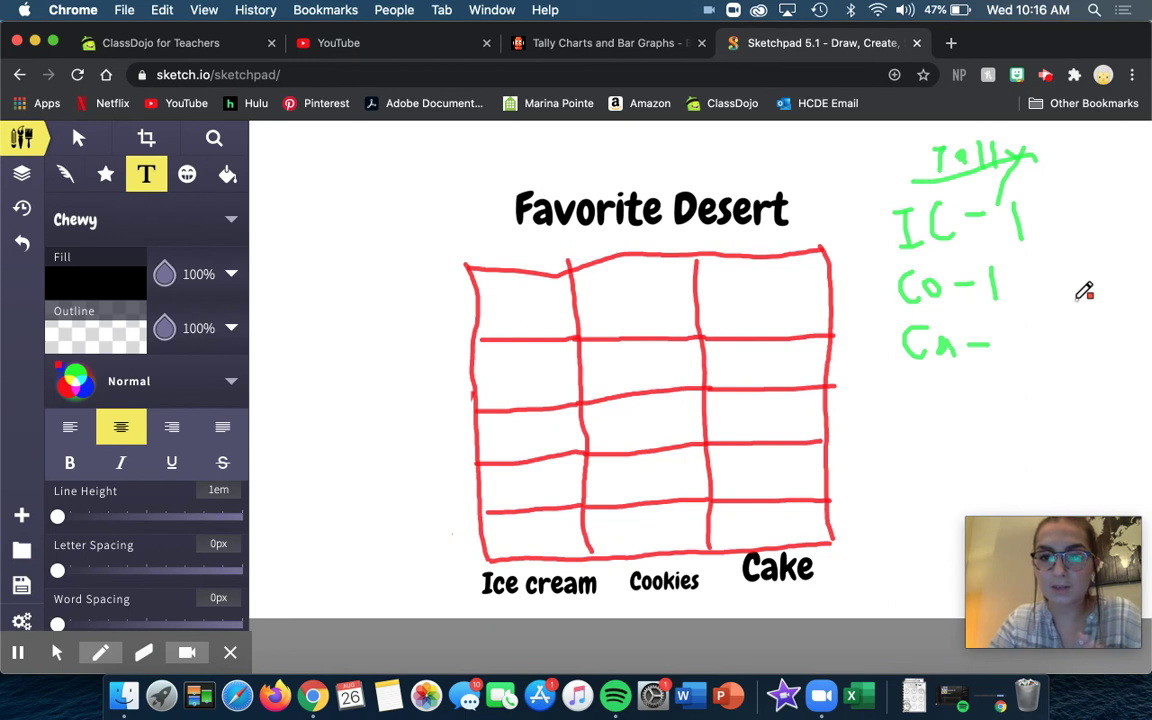
# Set the annotation pen to blue and scribble-fill the lowest cells of the Ice cream and Cookies columns.
pyautogui.moveTo(88, 606)
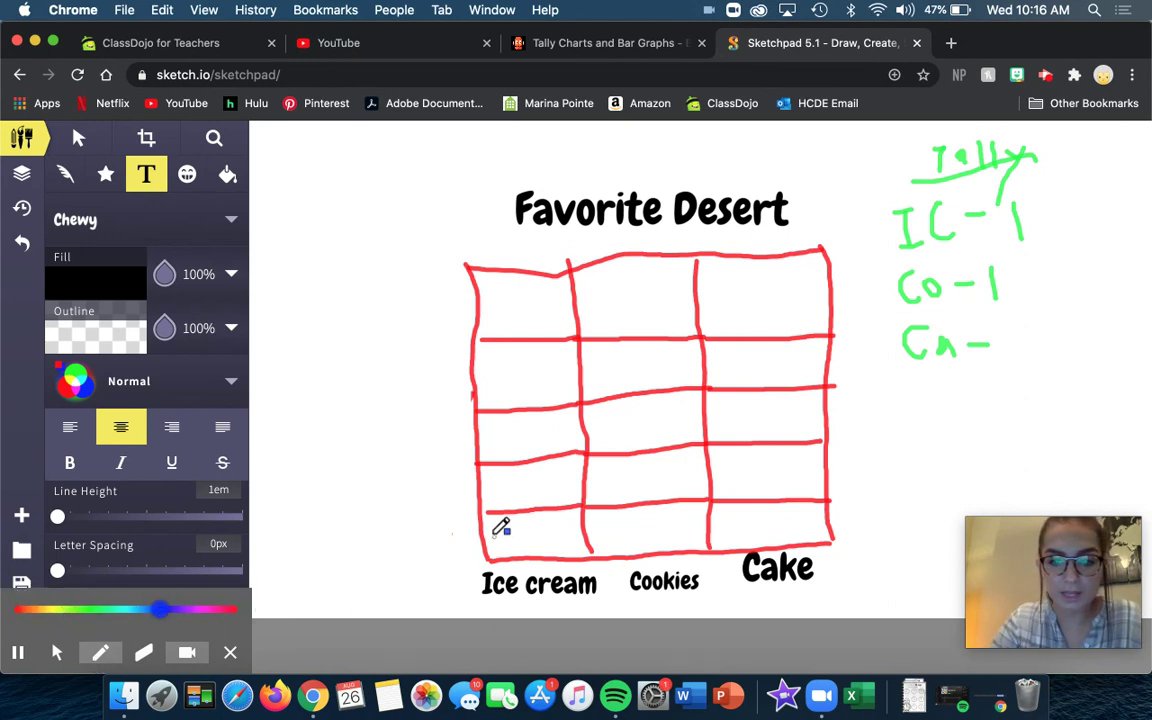
pyautogui.moveTo(494, 514)
pyautogui.mouseDown()
pyautogui.moveTo(501, 538)
pyautogui.moveTo(542, 530)
pyautogui.moveTo(550, 503)
pyautogui.moveTo(572, 532)
pyautogui.moveTo(584, 509)
pyautogui.moveTo(590, 538)
pyautogui.moveTo(602, 507)
pyautogui.moveTo(607, 535)
pyautogui.moveTo(622, 510)
pyautogui.moveTo(625, 530)
pyautogui.moveTo(643, 525)
pyautogui.moveTo(650, 496)
pyautogui.moveTo(666, 533)
pyautogui.moveTo(698, 504)
pyautogui.moveTo(708, 530)
pyautogui.mouseUp()
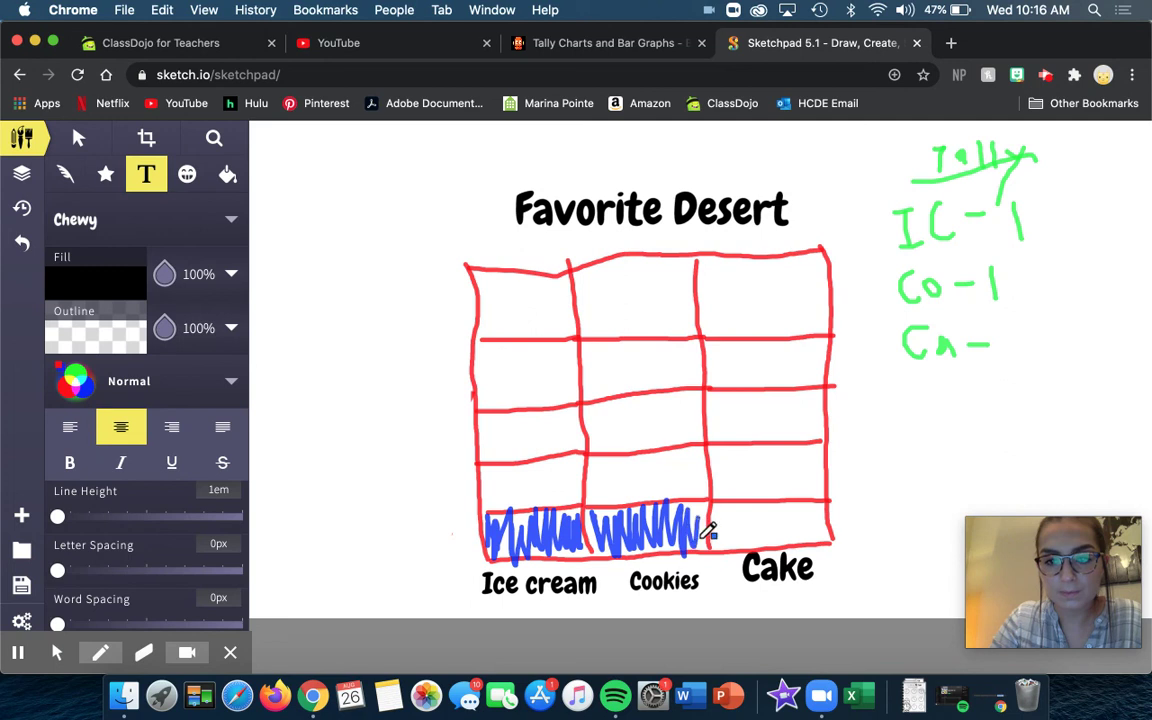
# Set the annotation pen to red, handwrite the scale 1 to 5 upward along the chart's left edge, and stop drawing.
pyautogui.moveTo(160, 609); pyautogui.dragTo(14, 609)
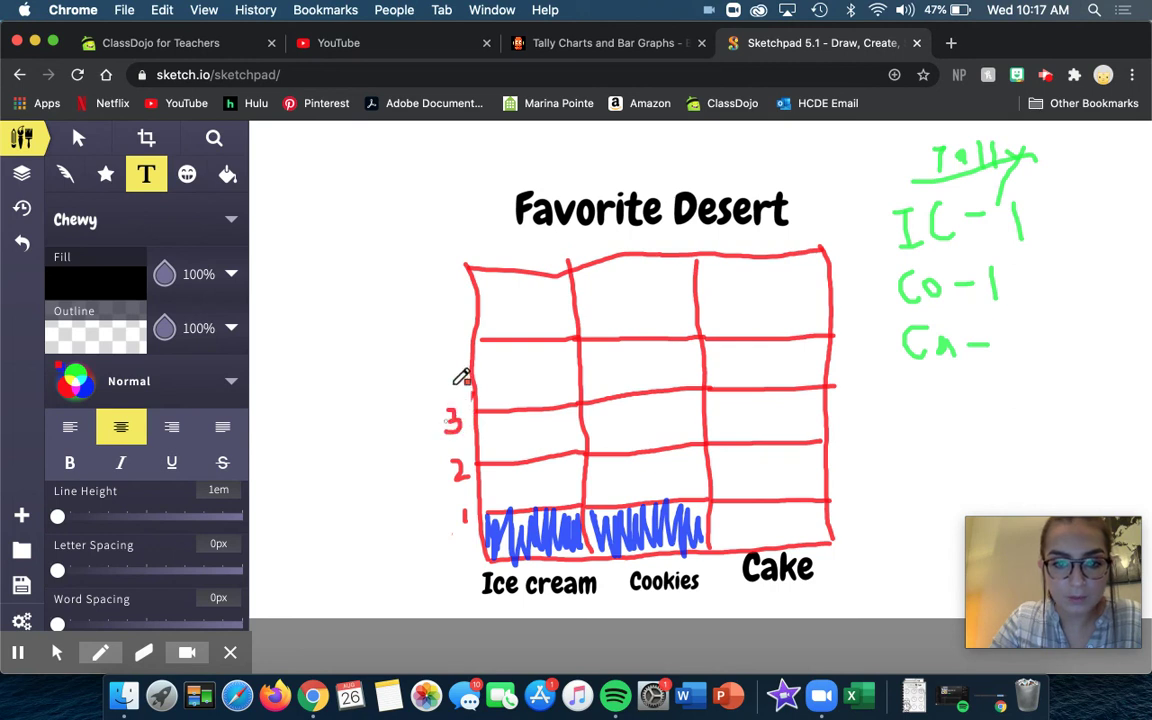
pyautogui.moveTo(455, 328); pyautogui.dragTo(455, 346)
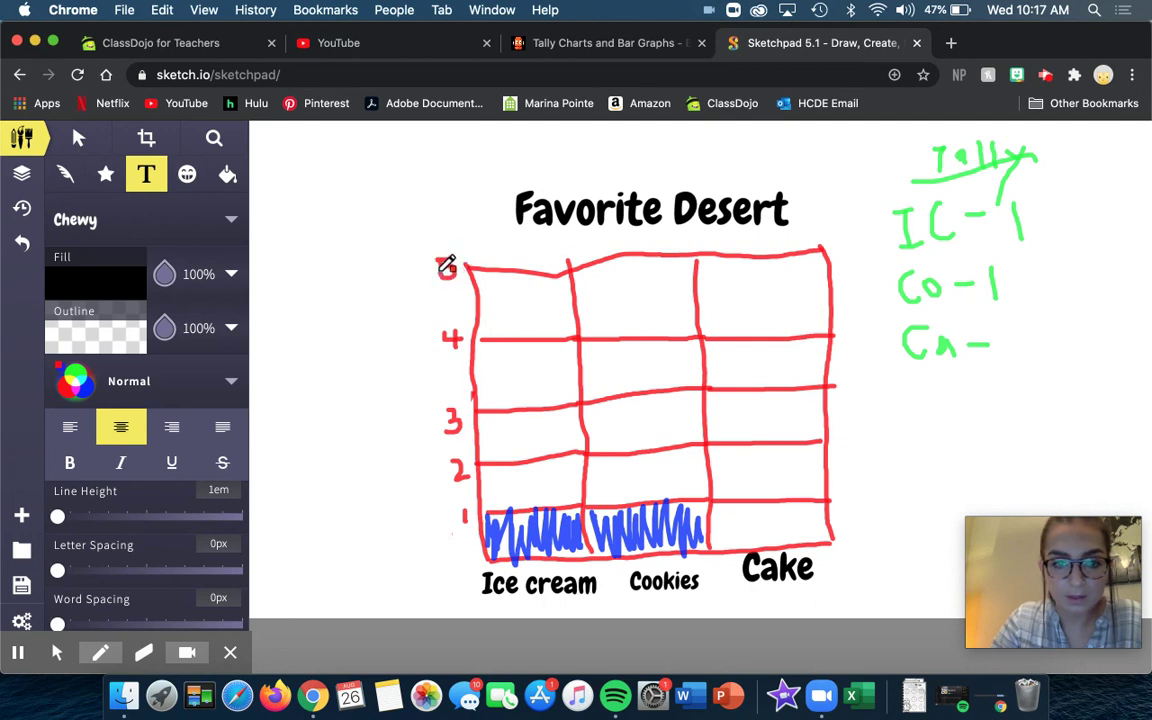
pyautogui.moveTo(446, 264); pyautogui.dragTo(456, 259)
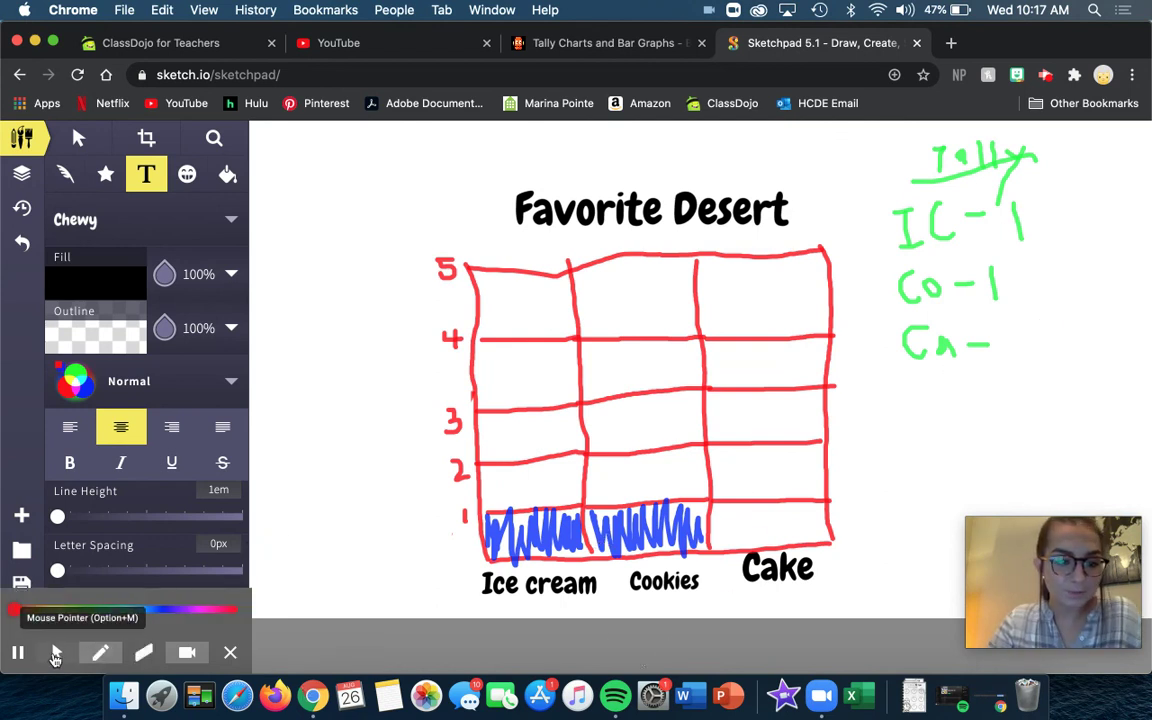
pyautogui.click(55, 655)
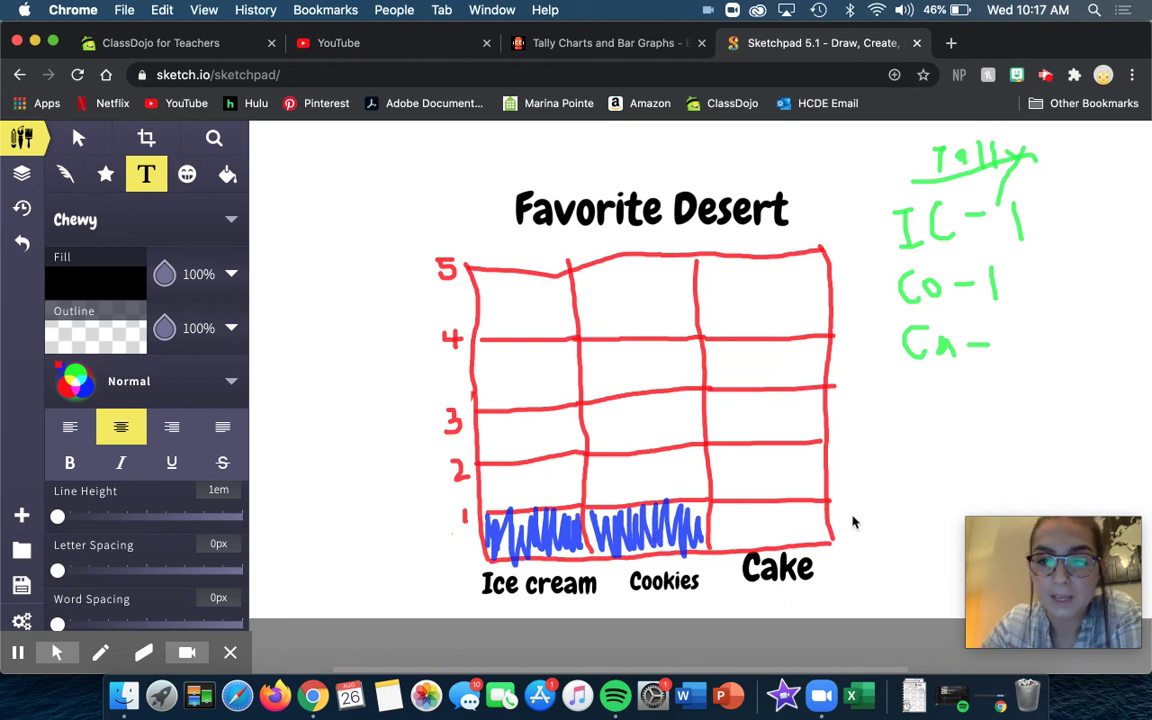
pyautogui.moveTo(968, 519)
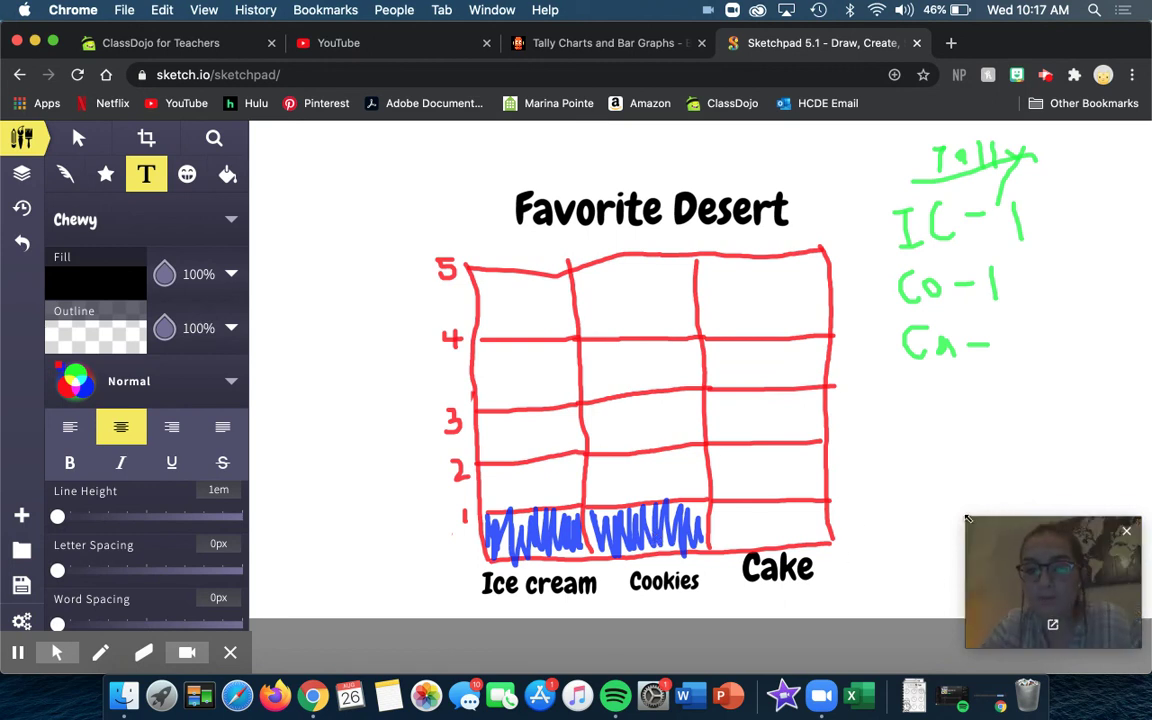
pyautogui.moveTo(968, 519); pyautogui.dragTo(905, 501)
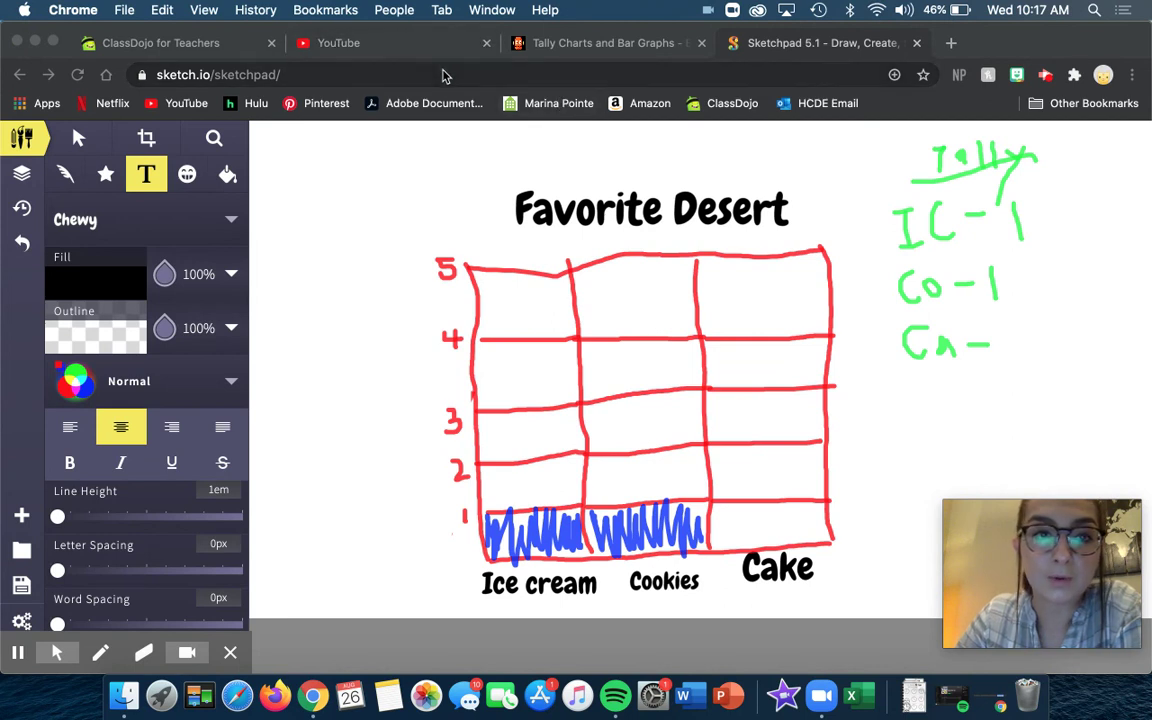
pyautogui.click(983, 40)
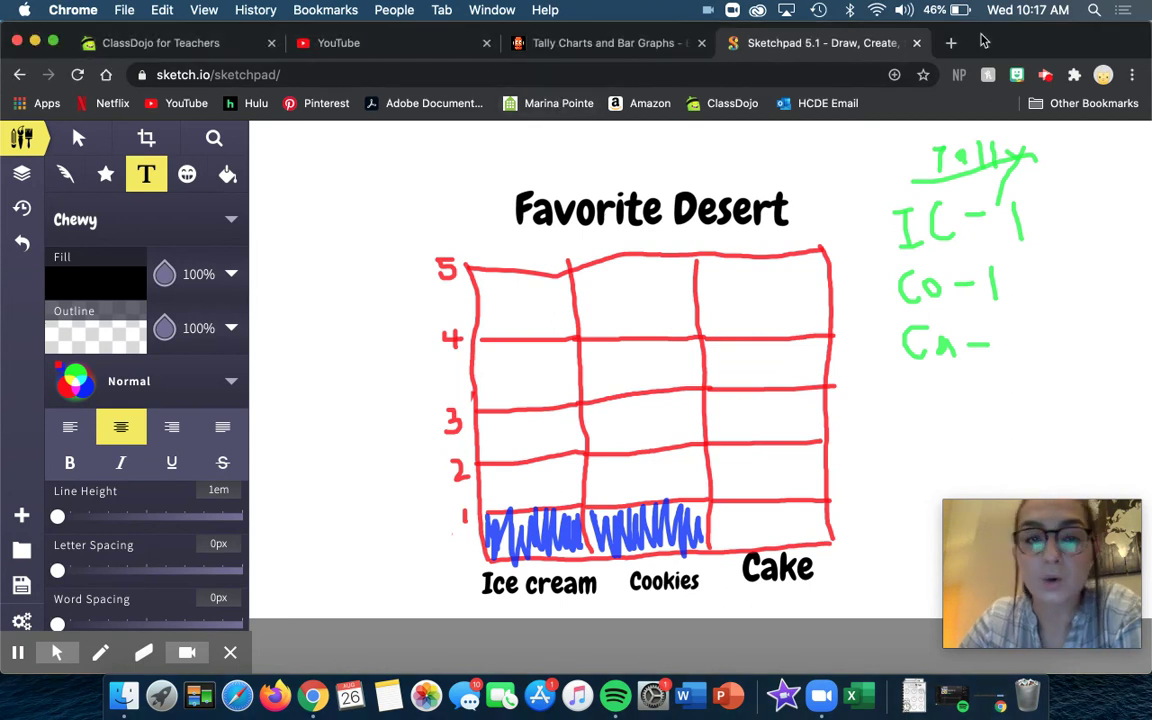